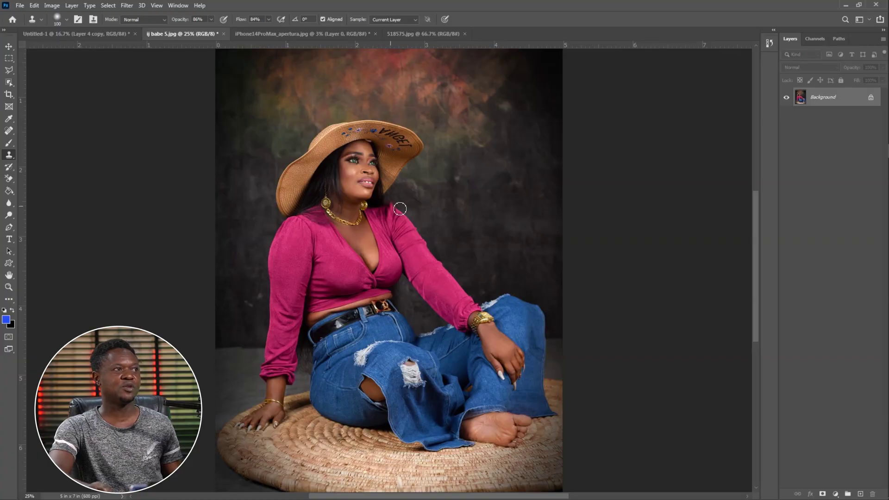
# Look over the iPhone product photo, then the living-room interior image
pyautogui.click(285, 34)
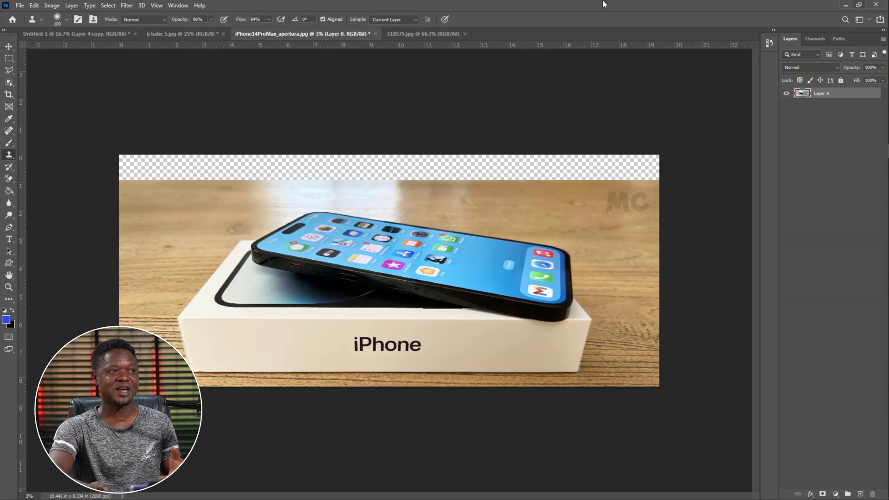
pyautogui.click(412, 34)
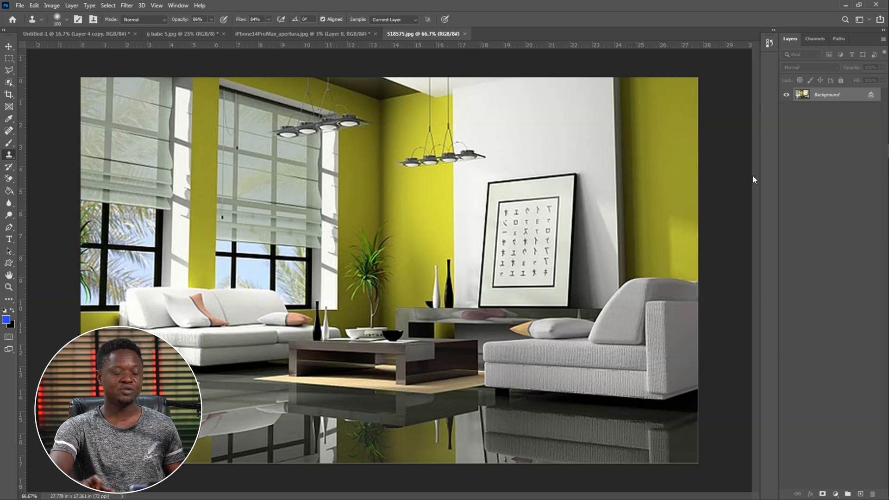
# Create a new document in Inches: width 5, height 7, resolution 600, transparent background contents
pyautogui.hotkey('ctrl', 'n')
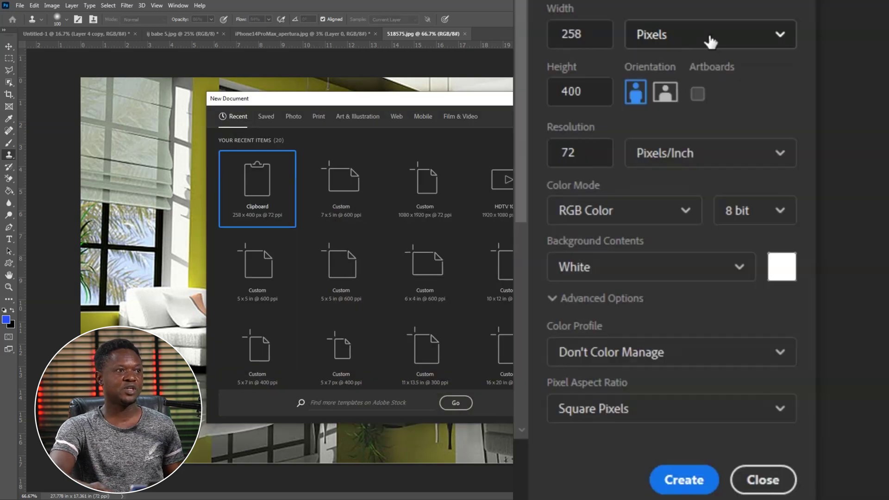
pyautogui.click(648, 157)
pyautogui.click(657, 100)
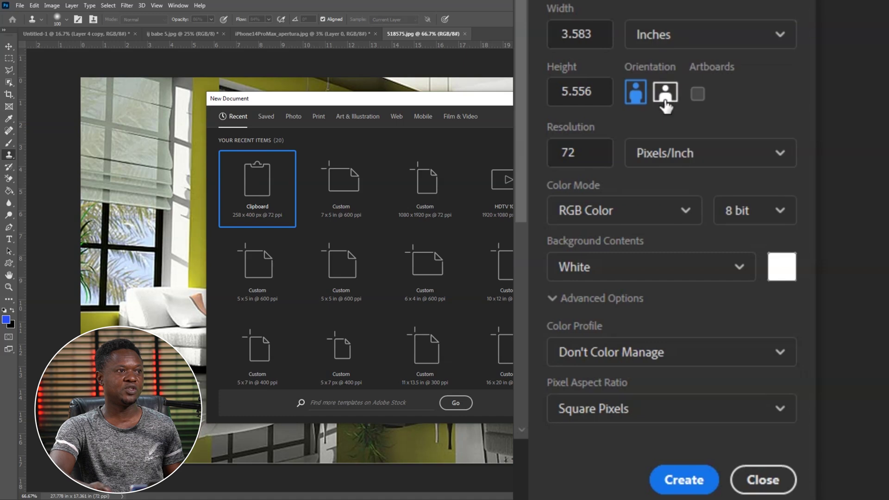
pyautogui.doubleClick(599, 37)
pyautogui.write('5')
pyautogui.doubleClick(567, 86)
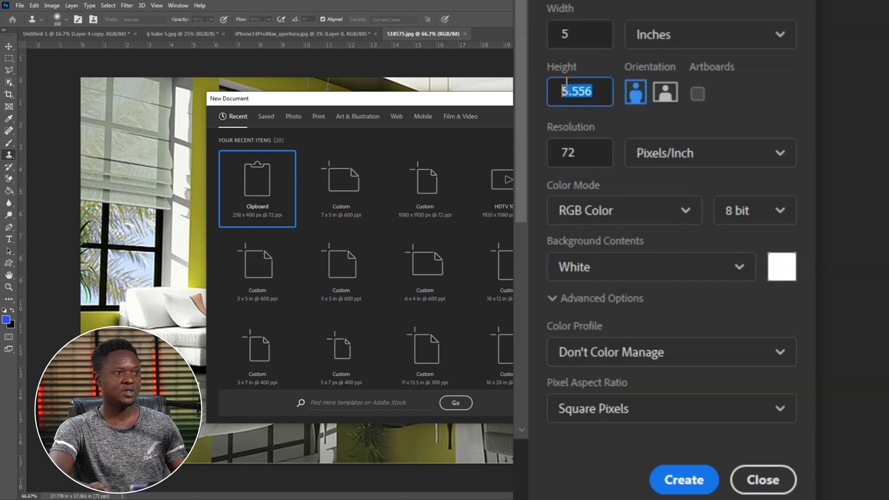
pyautogui.write('7')
pyautogui.doubleClick(557, 154)
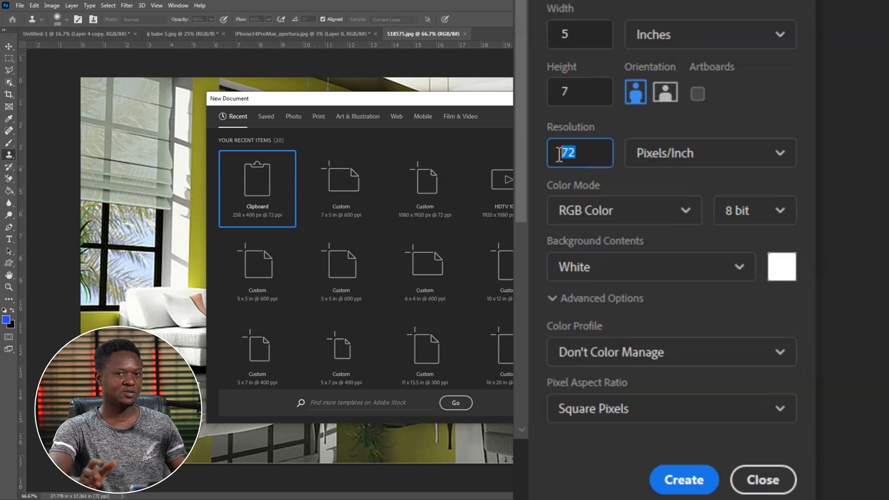
pyautogui.write('600')
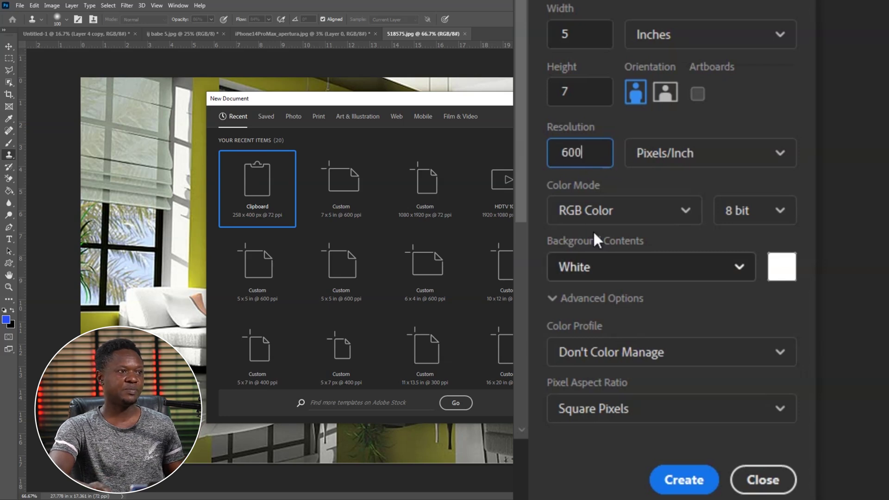
pyautogui.click(647, 260)
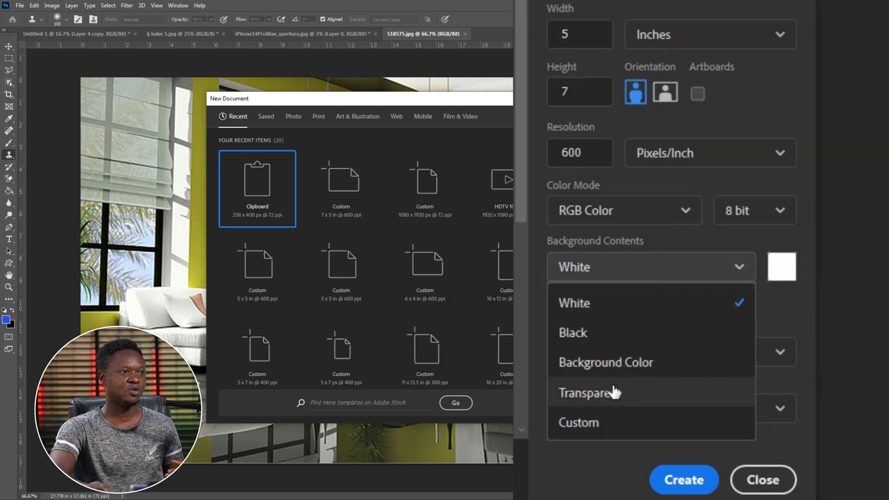
pyautogui.click(613, 397)
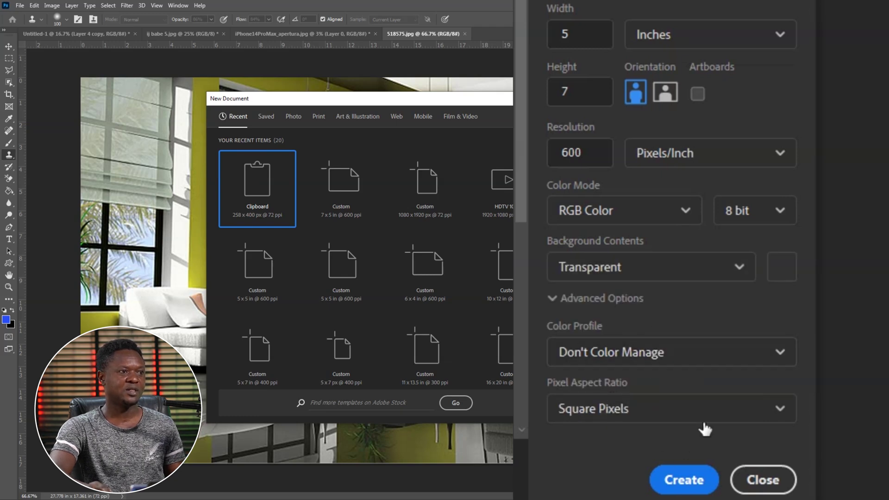
pyautogui.click(683, 479)
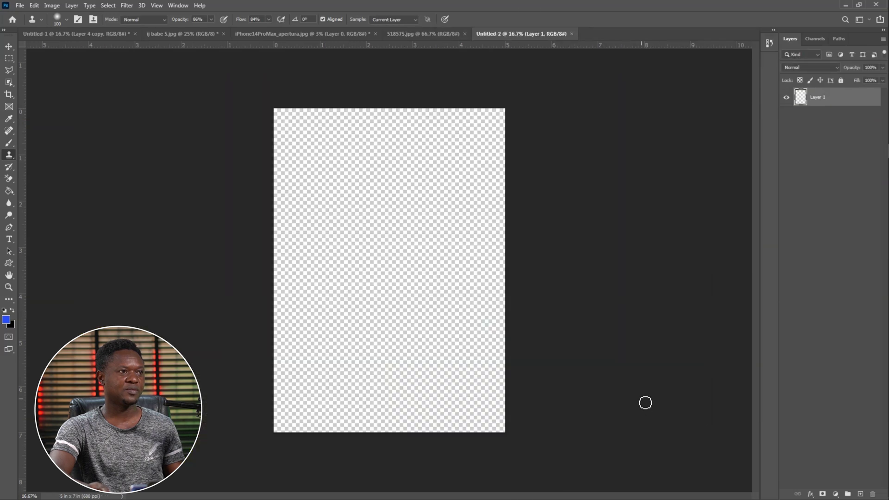
# Move the iPhone photo into Untitled-2 and scale it down near the page bottom
pyautogui.click(271, 35)
pyautogui.press('v')
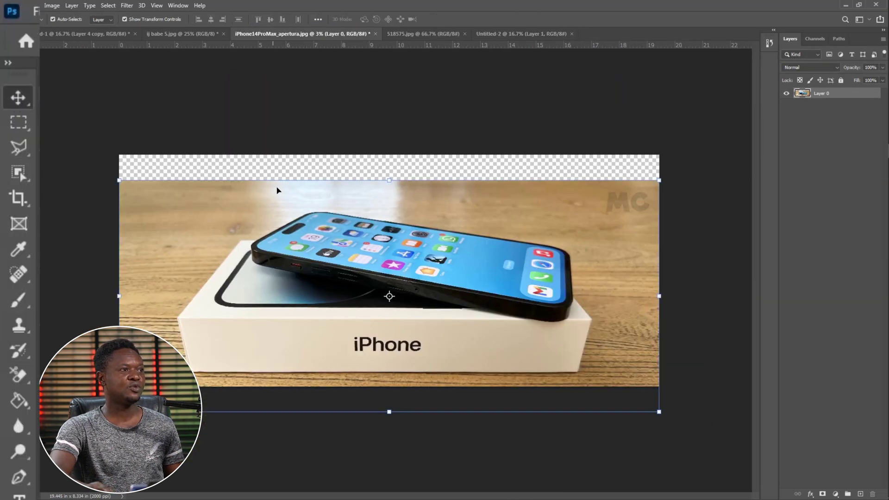
pyautogui.moveTo(352, 239); pyautogui.dragTo(397, 301)
pyautogui.hotkey('ctrl', 't')
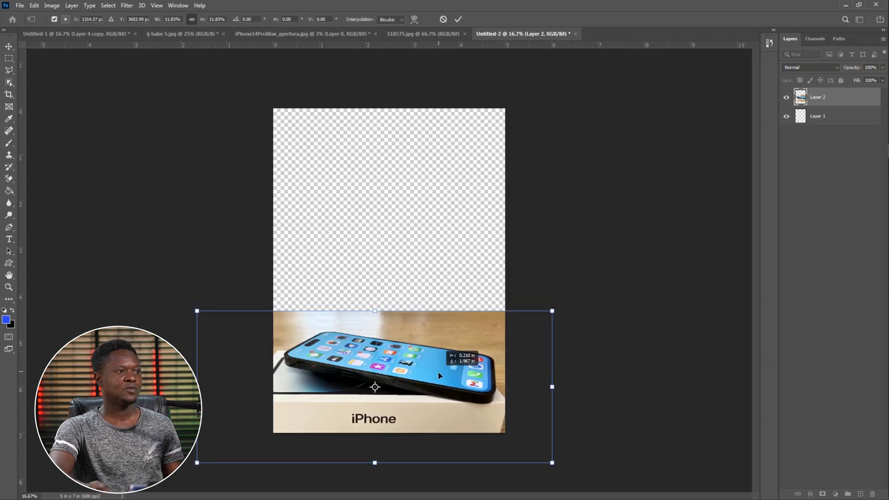
pyautogui.moveTo(428, 370); pyautogui.dragTo(438, 366)
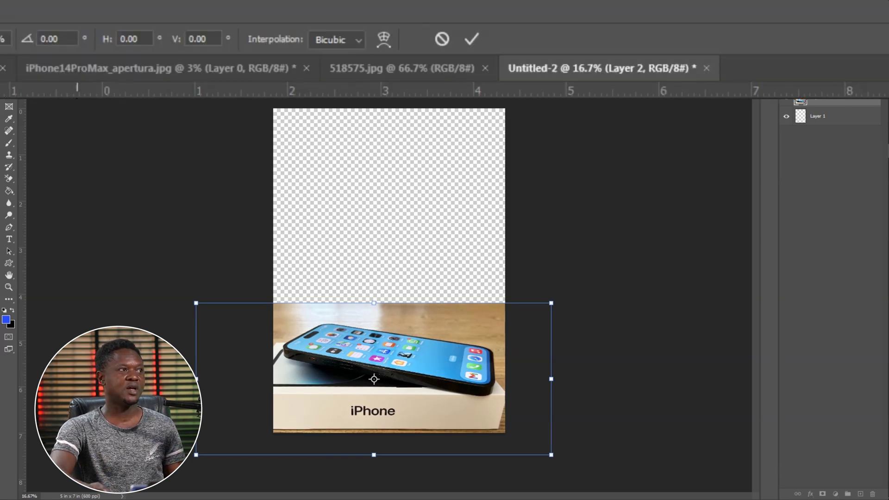
# Add a horizontal guide across the lower page and rotate the photo about -9° to lie level
pyautogui.moveTo(261, 47); pyautogui.dragTo(341, 321)
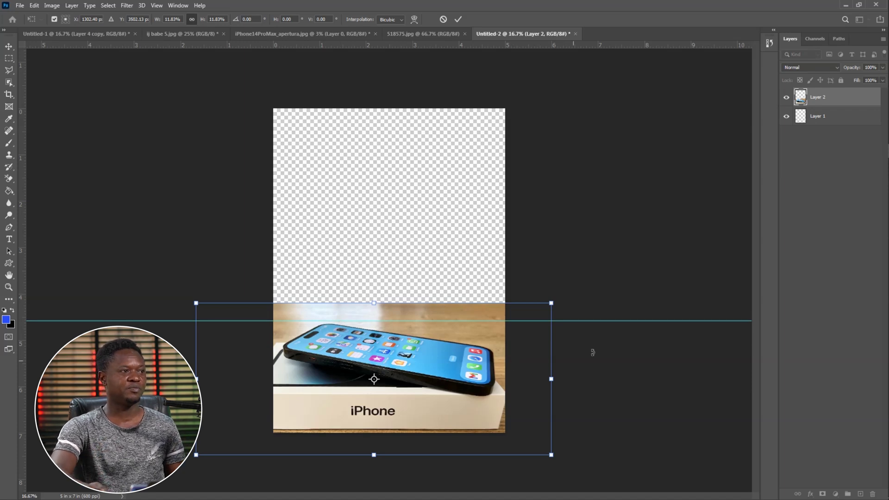
pyautogui.moveTo(562, 298); pyautogui.dragTo(550, 268)
pyautogui.moveTo(467, 364); pyautogui.dragTo(468, 355)
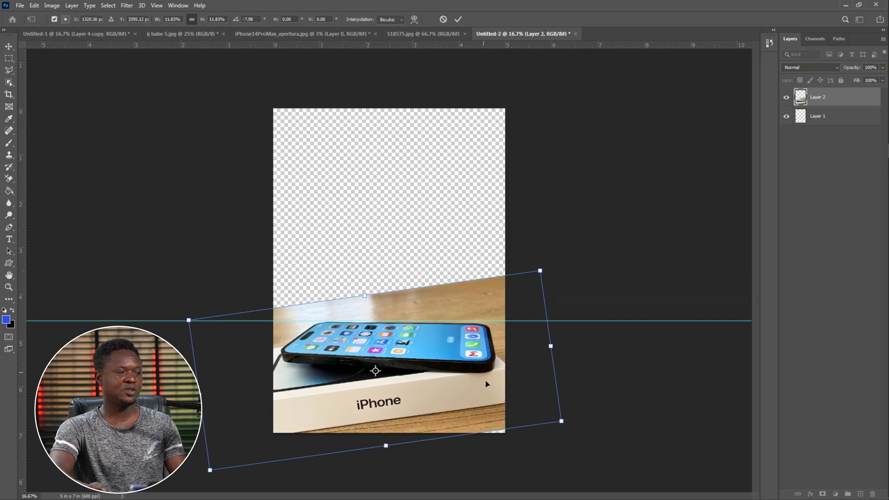
pyautogui.hotkey('ctrl', '+')
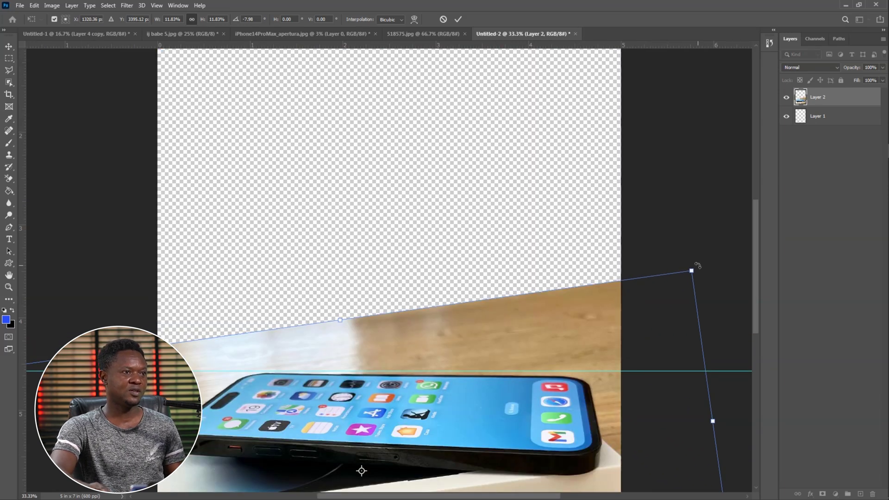
pyautogui.moveTo(698, 266)
pyautogui.mouseDown()
pyautogui.moveTo(690, 255)
pyautogui.moveTo(698, 259)
pyautogui.mouseUp()
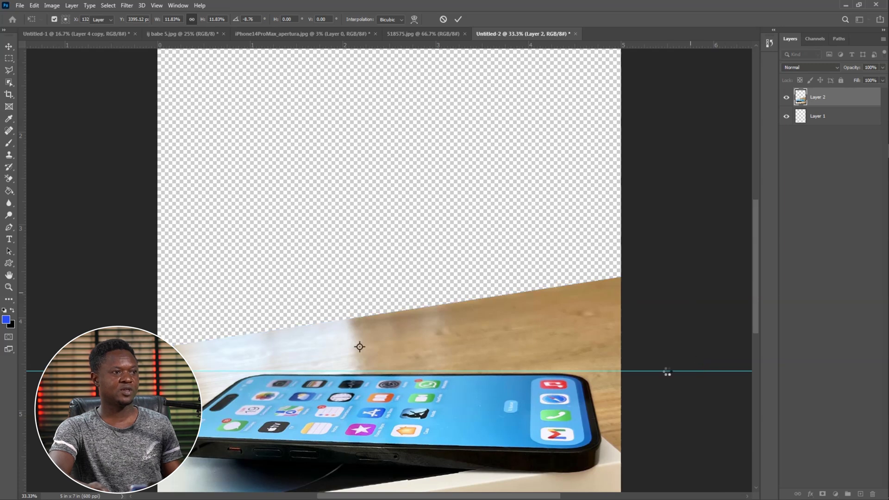
# Apply the 11.83% scale and -8.8° tilt, then align the guide with the phone's top edge
pyautogui.hotkey('ctrl', '1')
pyautogui.moveTo(644, 377); pyautogui.dragTo(589, 217)
pyautogui.scroll(-3, 556, 227)
pyautogui.scroll(-2, 510, 250)
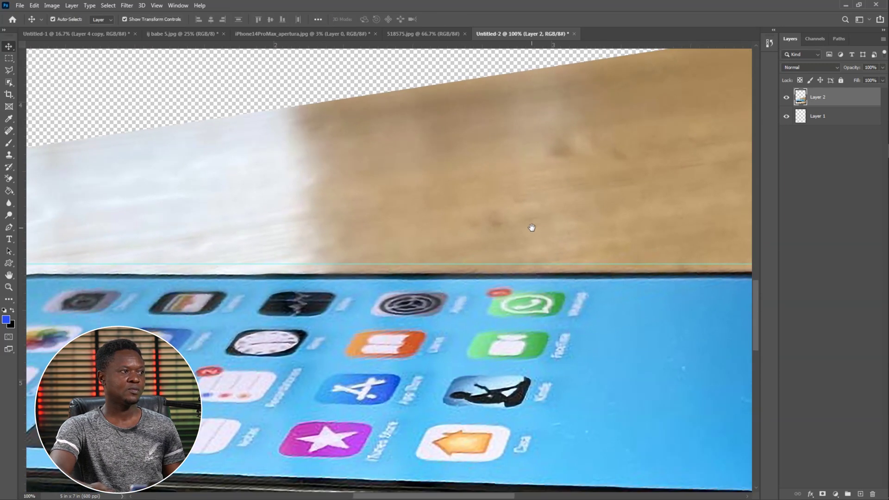
pyautogui.moveTo(527, 227); pyautogui.dragTo(394, 232)
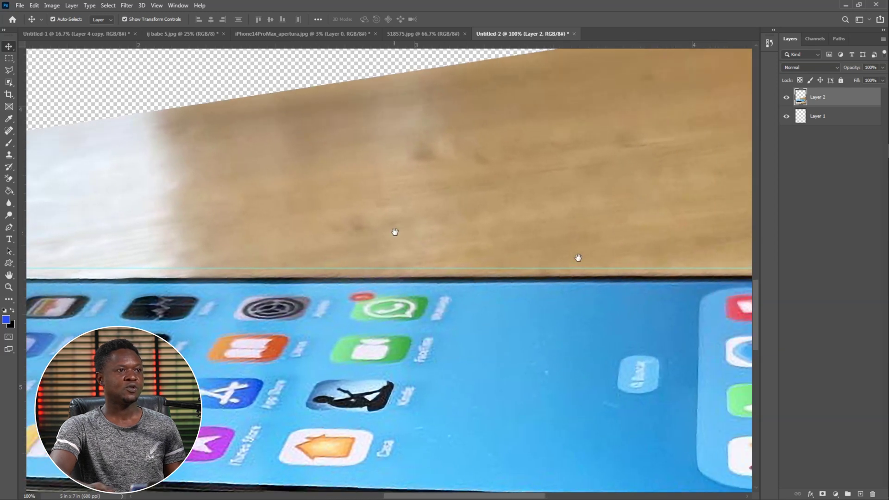
pyautogui.moveTo(578, 257); pyautogui.dragTo(508, 252)
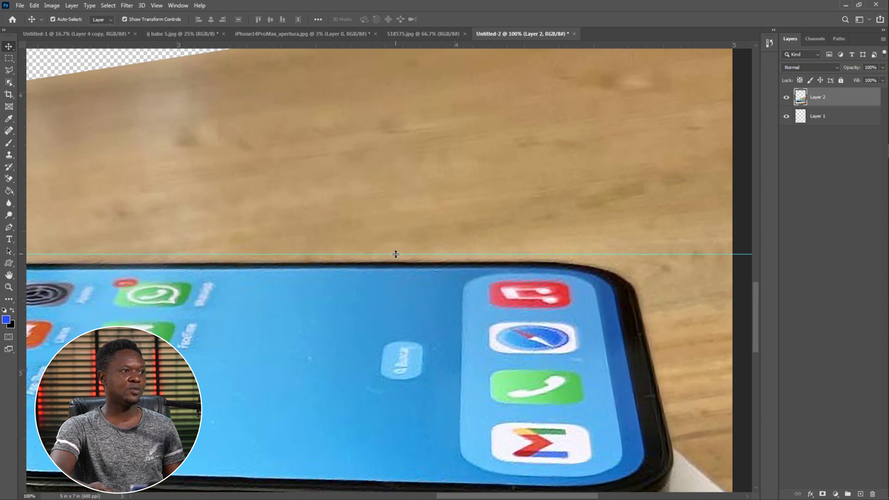
pyautogui.moveTo(396, 254); pyautogui.dragTo(454, 328)
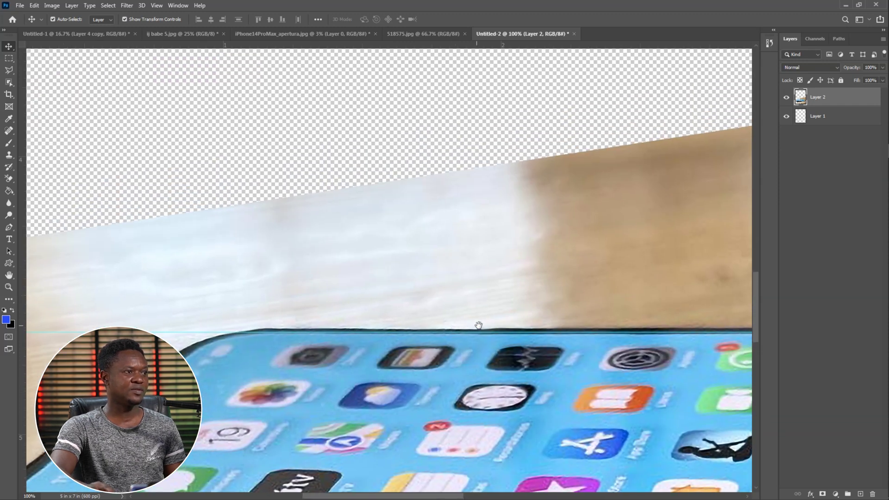
pyautogui.hotkey('ctrl', '-')
pyautogui.hotkey('ctrl', '-')
pyautogui.hotkey('ctrl', '-')
pyautogui.hotkey('ctrl', '-')
pyautogui.hotkey('ctrl', '-')
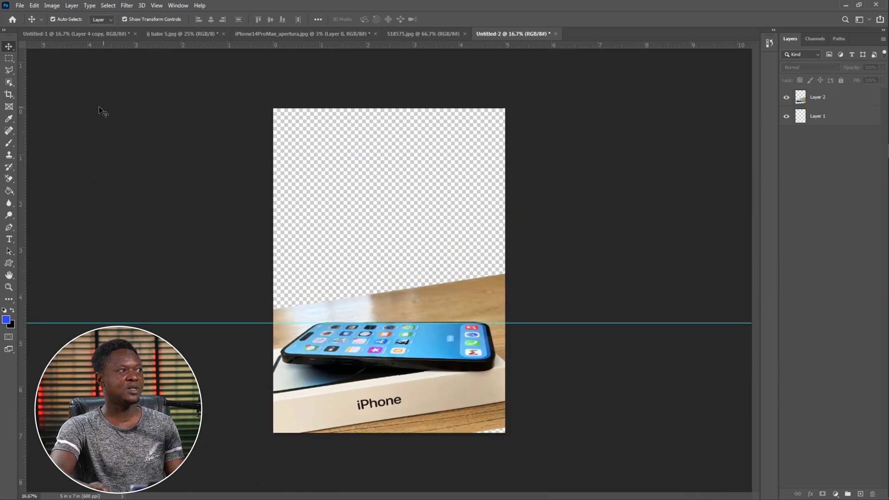
# Marquee-select the tabletop above the guide and target Layer 2, leaving the feather settings unchanged
pyautogui.click(9, 57)
pyautogui.moveTo(273, 109); pyautogui.dragTo(542, 309)
pyautogui.rightClick(460, 284)
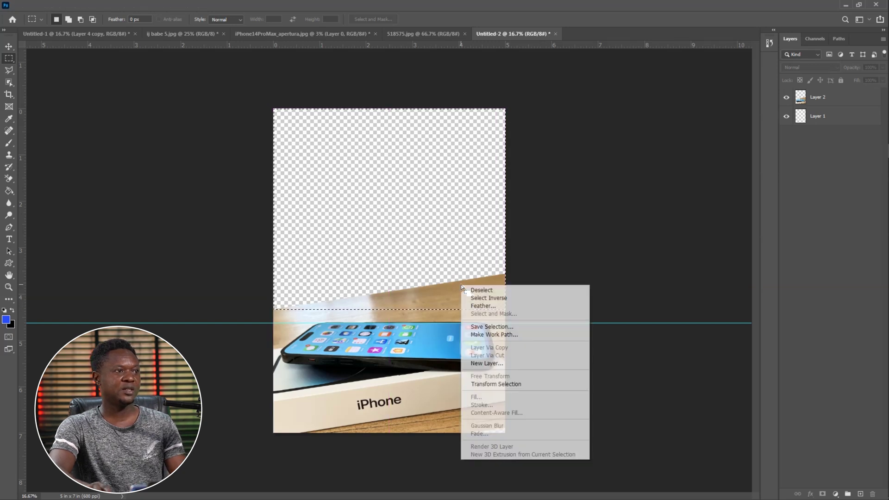
pyautogui.click(489, 306)
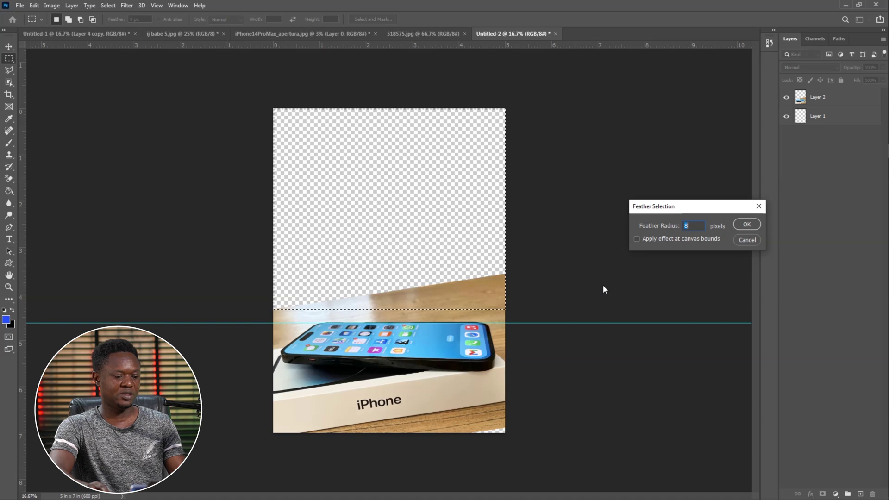
pyautogui.click(744, 240)
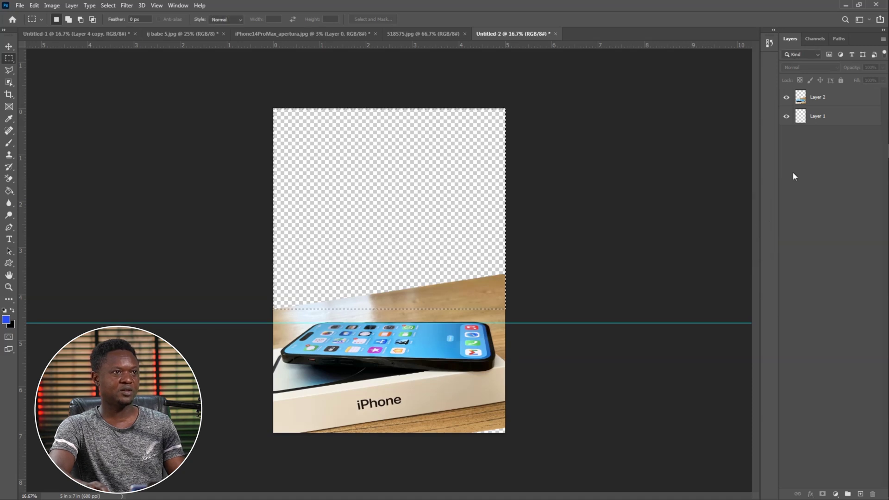
pyautogui.click(819, 97)
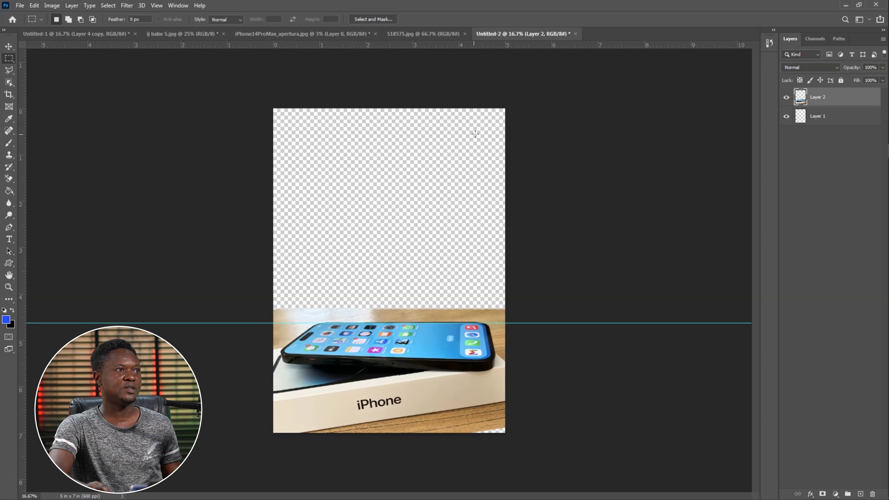
# Bring the seated woman portrait into Untitled-2 as Layer 3 at 44% opacity
pyautogui.click(183, 34)
pyautogui.click(9, 46)
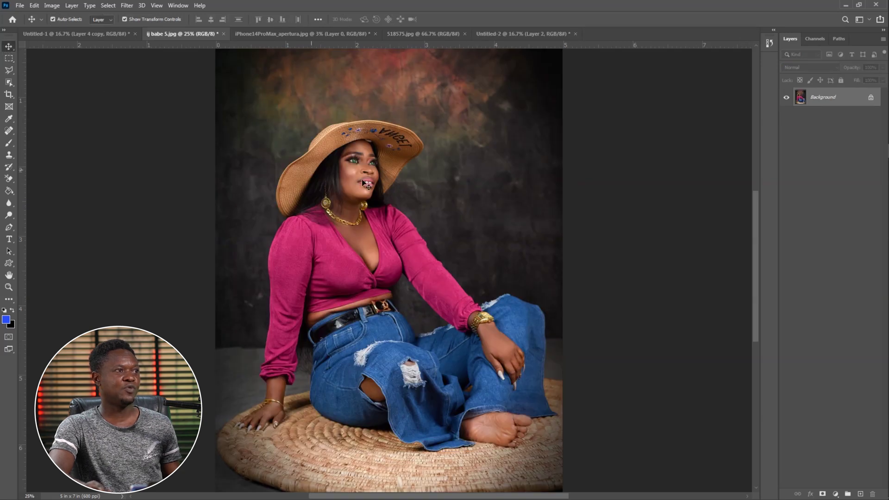
pyautogui.moveTo(401, 215); pyautogui.dragTo(427, 230)
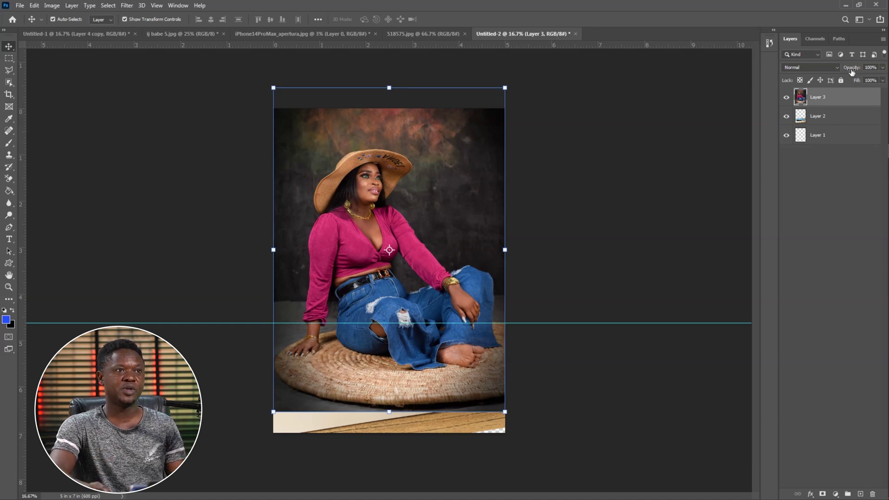
pyautogui.moveTo(854, 72); pyautogui.dragTo(829, 73)
pyautogui.hotkey('ctrl', '=')
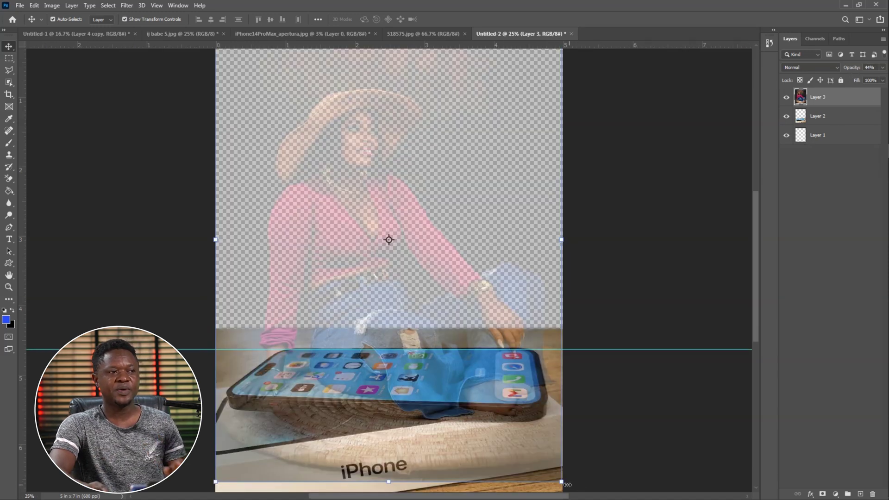
# Scale the woman photo to 89.44% and position it over the iPhone screen
pyautogui.moveTo(561, 482); pyautogui.dragTo(547, 454)
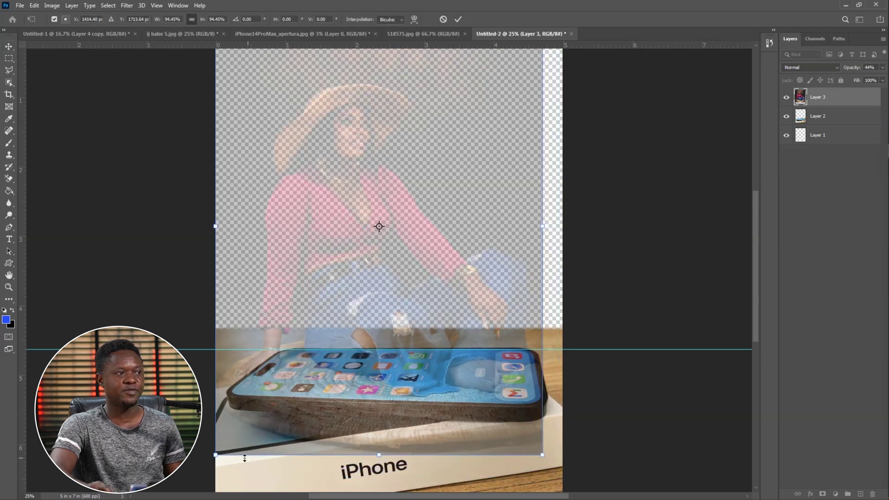
pyautogui.moveTo(214, 460); pyautogui.dragTo(229, 471)
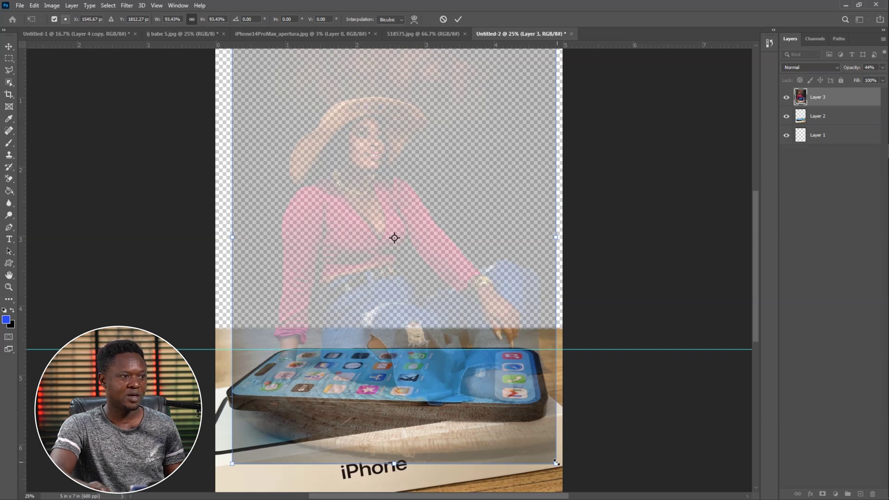
pyautogui.moveTo(556, 462); pyautogui.dragTo(523, 457)
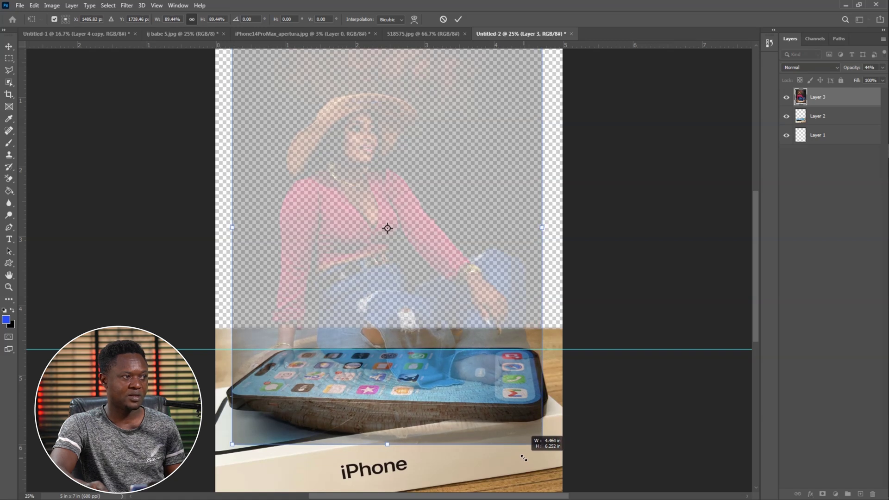
pyautogui.moveTo(523, 458); pyautogui.dragTo(524, 458)
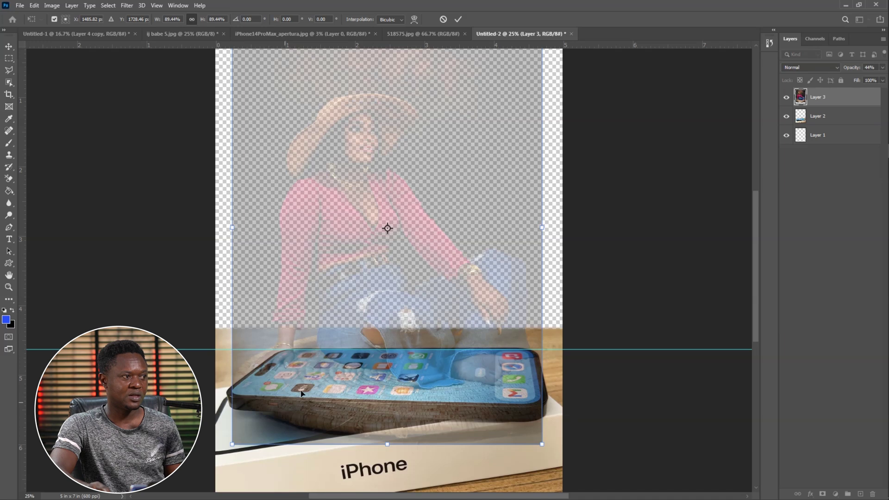
pyautogui.moveTo(392, 259); pyautogui.dragTo(391, 278)
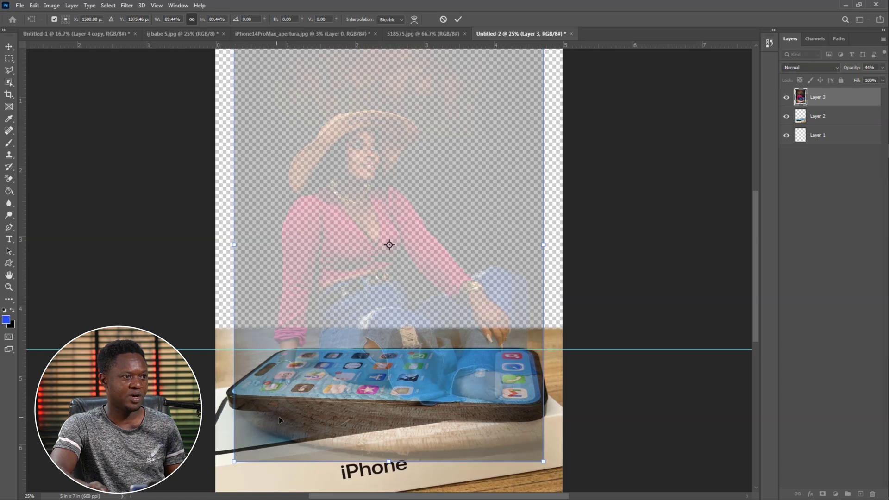
pyautogui.moveTo(234, 396); pyautogui.dragTo(232, 394)
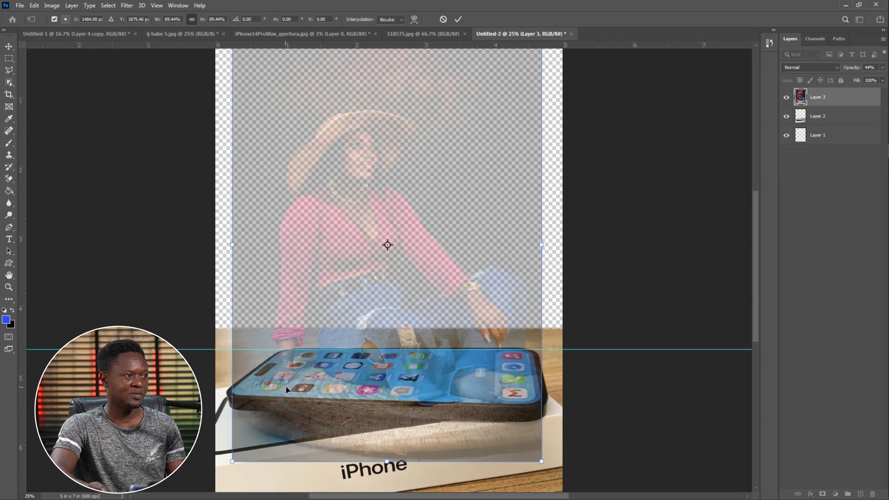
pyautogui.press('Return')
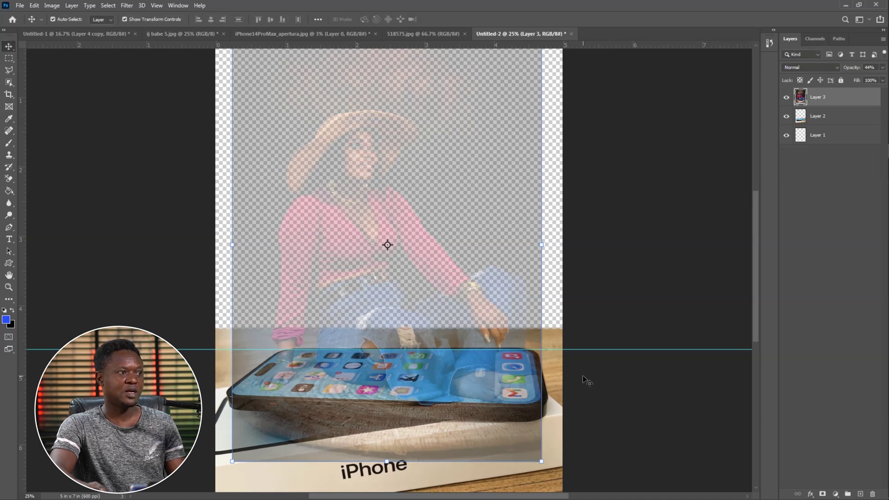
pyautogui.hotkey('ctrl', '-')
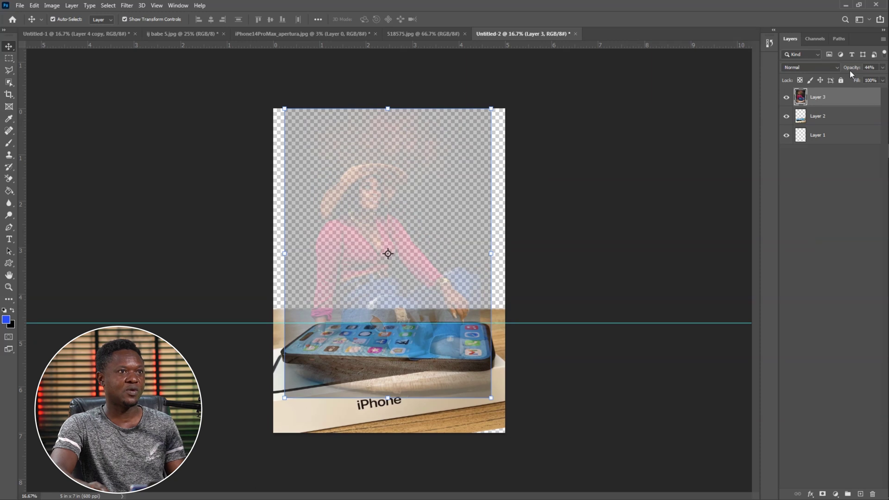
# Set Layer 3 to 100% opacity, duplicate it, and move the original to the bottom
pyautogui.moveTo(851, 68); pyautogui.dragTo(877, 68)
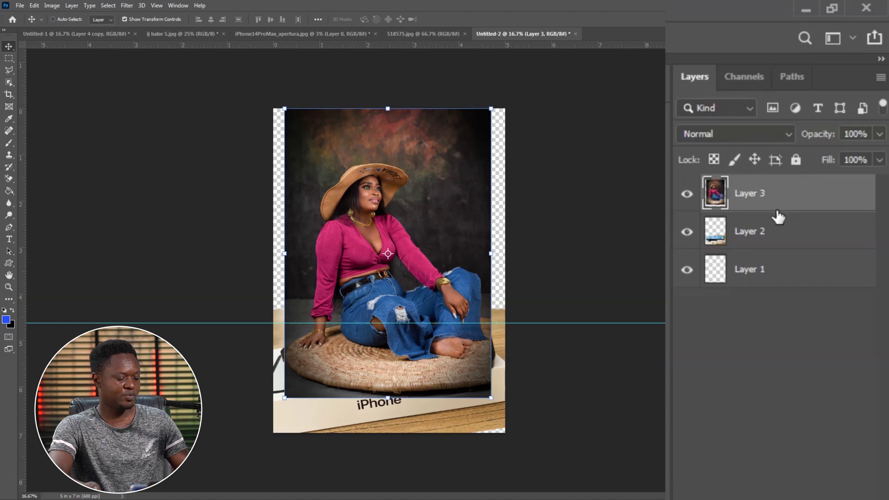
pyautogui.hotkey('ctrl', 'j')
pyautogui.hotkey('ctrl', 'j')
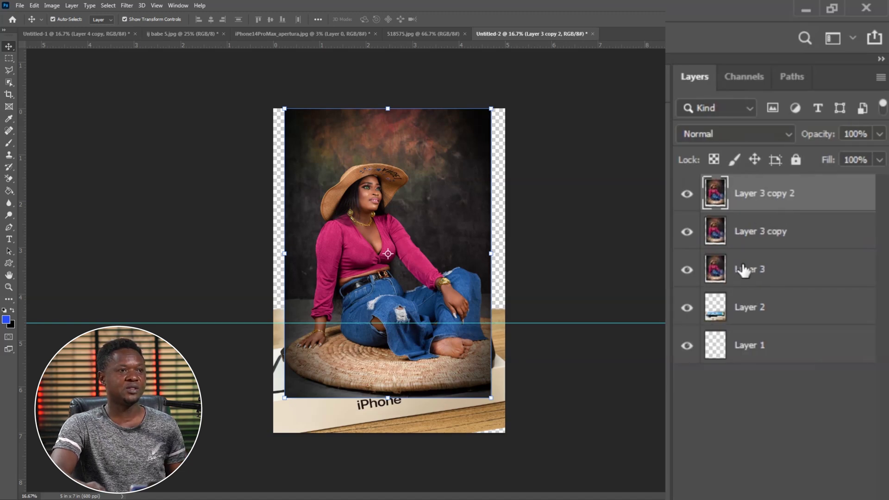
pyautogui.moveTo(741, 278); pyautogui.dragTo(759, 352)
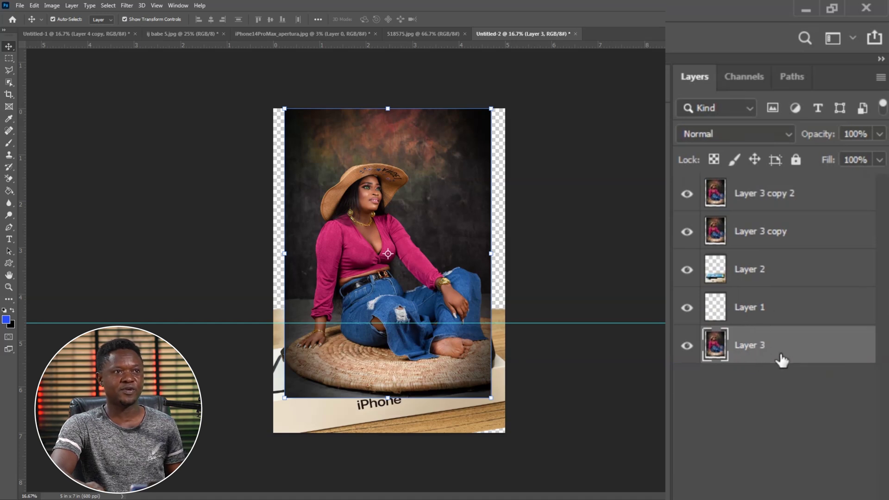
# Hide Layer 3 copy 2 and lower Layer 3 copy's opacity to 40%
pyautogui.click(757, 197)
pyautogui.click(687, 194)
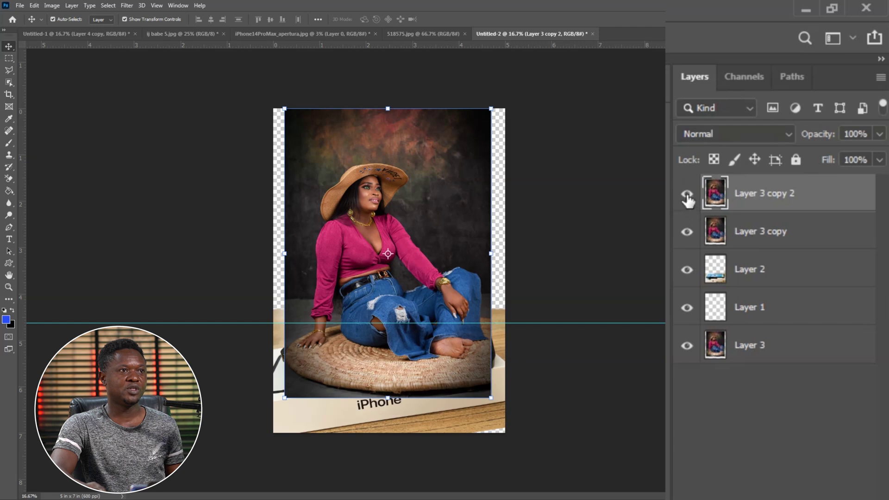
pyautogui.click(688, 194)
pyautogui.click(778, 232)
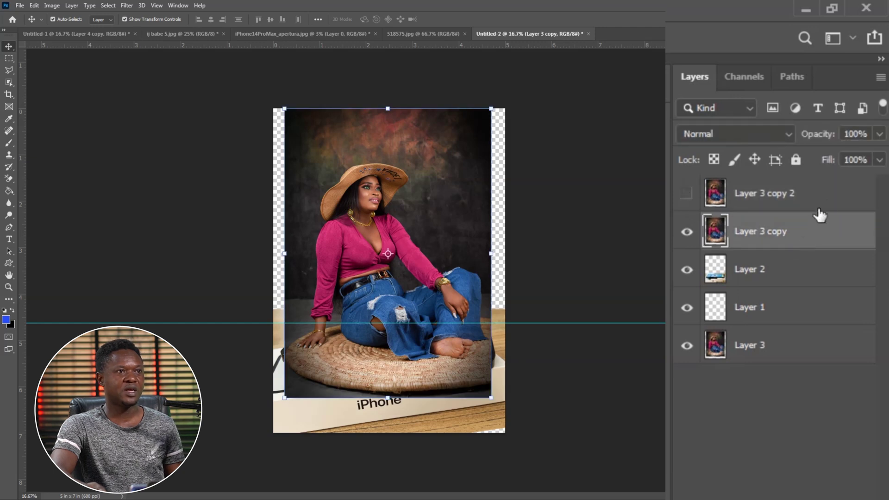
pyautogui.moveTo(779, 146); pyautogui.dragTo(769, 148)
# Trace a lasso selection along the iPhone screen's right, bottom and top edges
pyautogui.scroll(5, 584, 384)
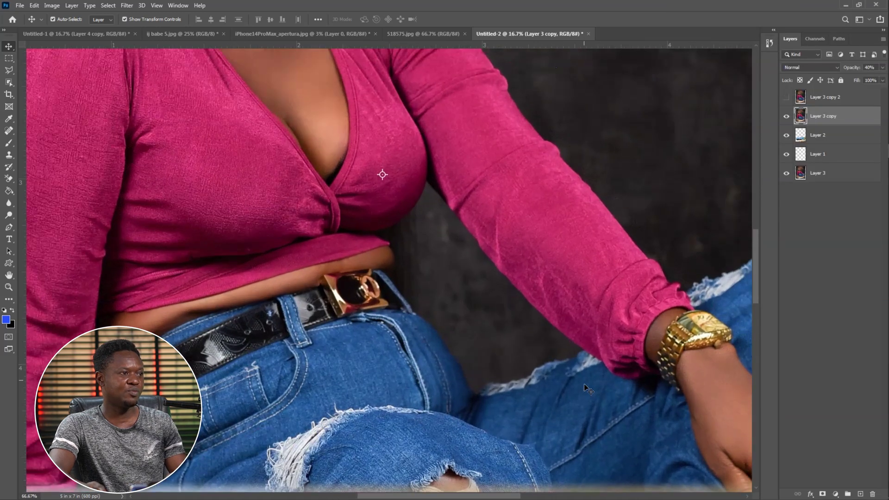
pyautogui.moveTo(580, 385)
pyautogui.mouseDown()
pyautogui.moveTo(574, 223)
pyautogui.moveTo(199, 18)
pyautogui.mouseUp()
pyautogui.click(9, 70)
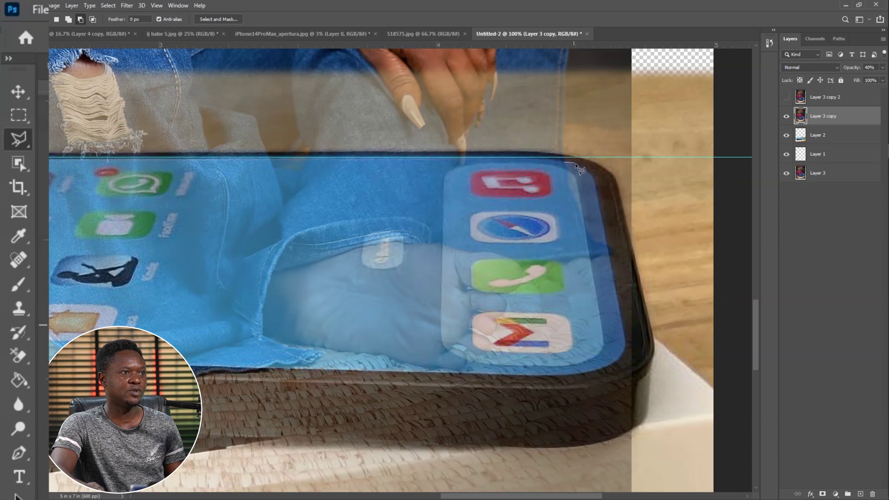
pyautogui.moveTo(577, 165)
pyautogui.mouseDown()
pyautogui.moveTo(593, 175)
pyautogui.moveTo(628, 351)
pyautogui.mouseUp()
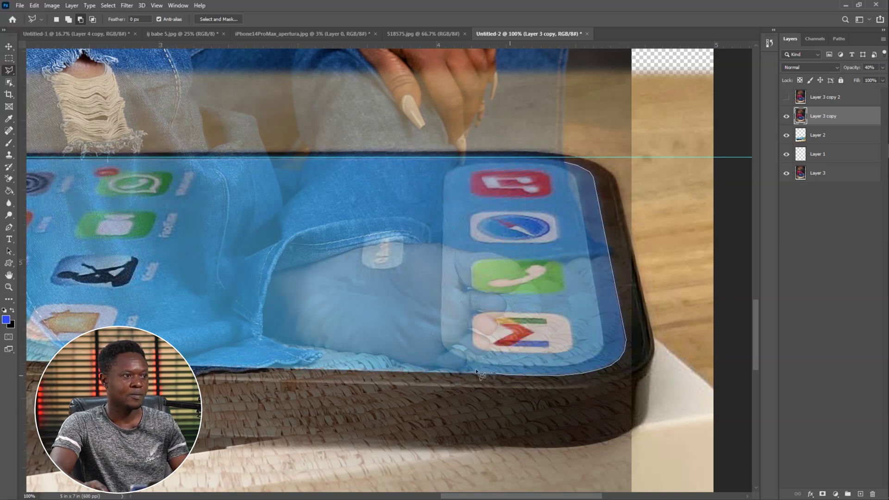
pyautogui.moveTo(253, 360)
pyautogui.mouseDown()
pyautogui.moveTo(28, 352)
pyautogui.moveTo(207, 342)
pyautogui.moveTo(561, 355)
pyautogui.mouseUp()
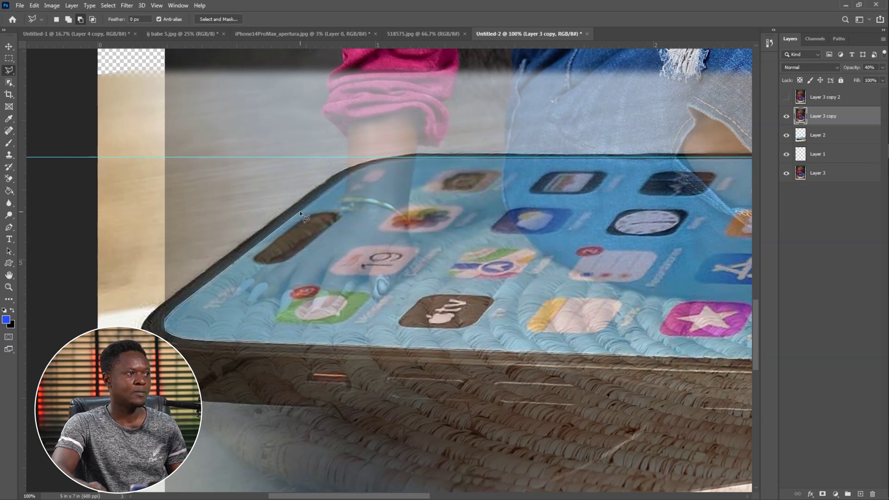
pyautogui.moveTo(436, 159)
pyautogui.mouseDown()
pyautogui.moveTo(748, 155)
pyautogui.moveTo(443, 148)
pyautogui.mouseUp()
pyautogui.scroll(-5, 504, 207)
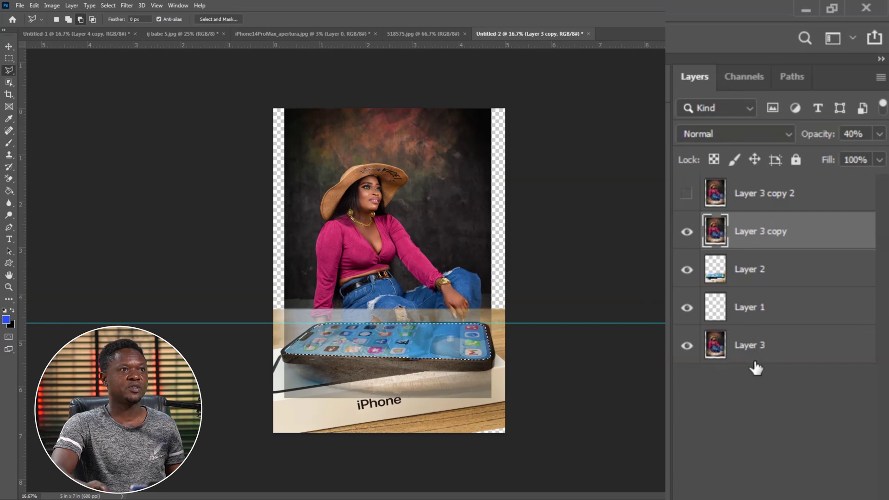
# Restore Layer 3 copy to 100% opacity, invert the screen selection, and feather it 2 px
pyautogui.moveTo(815, 141); pyautogui.dragTo(826, 137)
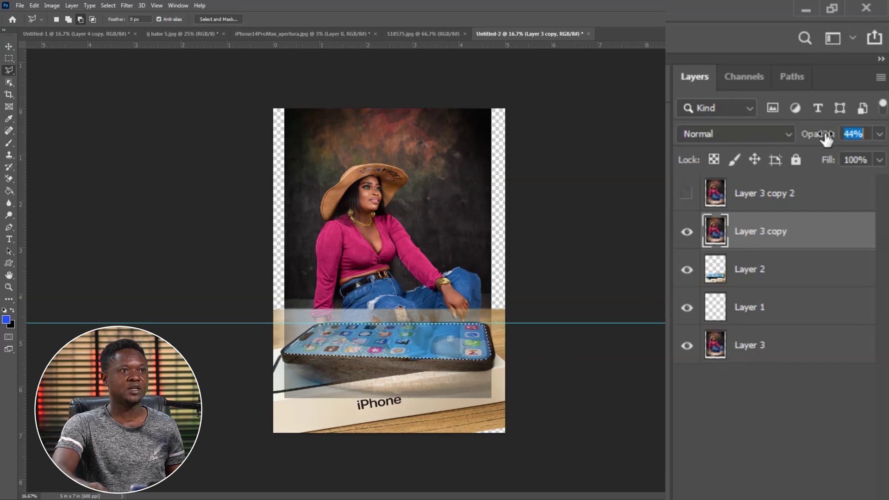
pyautogui.press('Return')
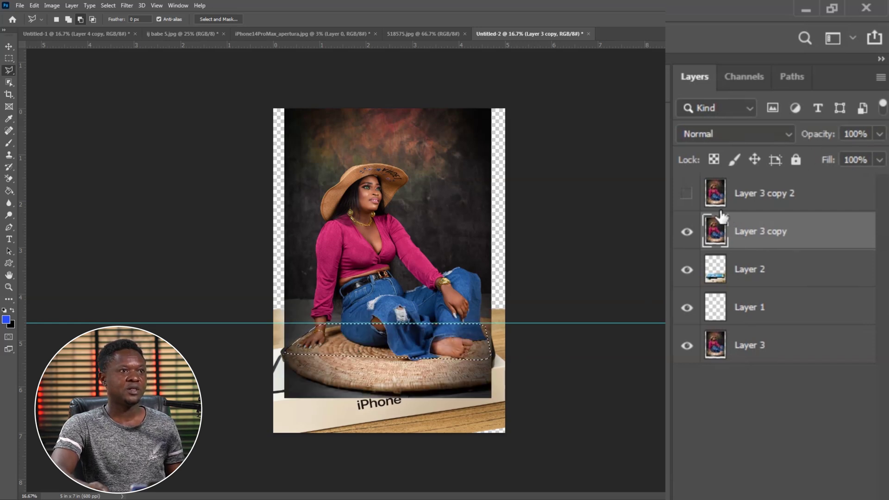
pyautogui.rightClick(346, 83)
pyautogui.click(415, 105)
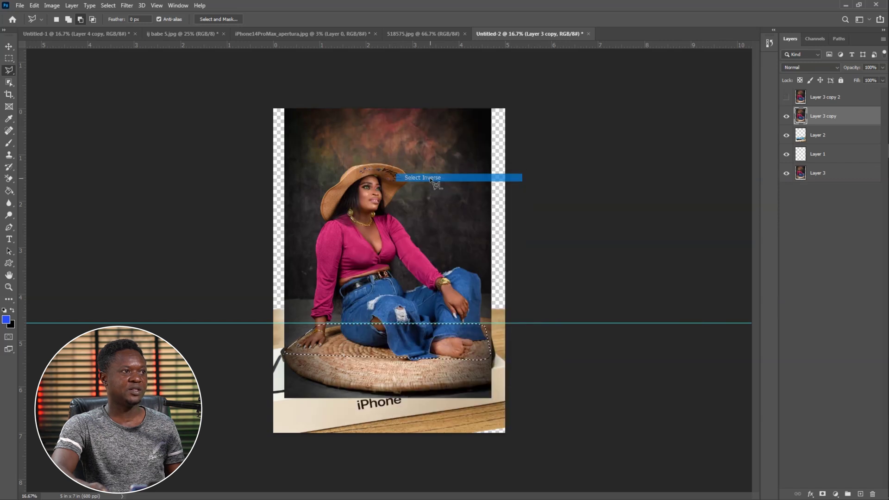
pyautogui.rightClick(406, 301)
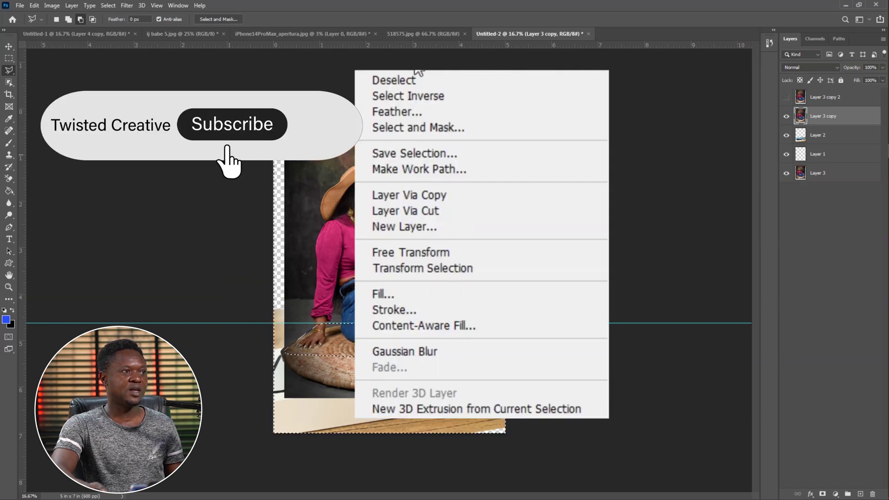
pyautogui.click(406, 113)
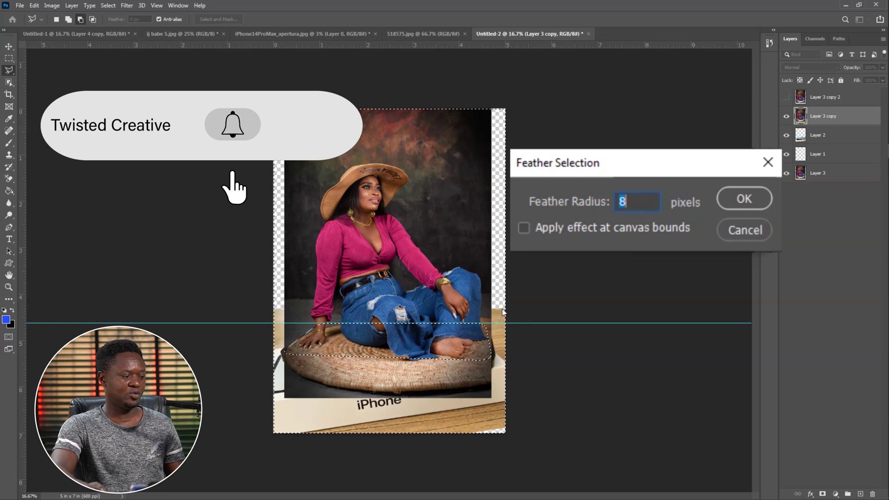
pyautogui.write('2')
pyautogui.press('Return')
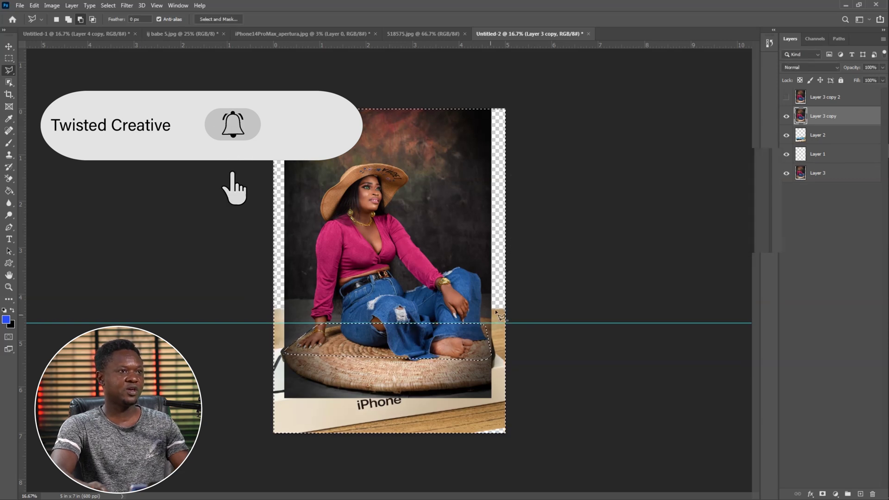
# Hide Layer 3, delete the photo outside the screen, and deselect
pyautogui.click(687, 346)
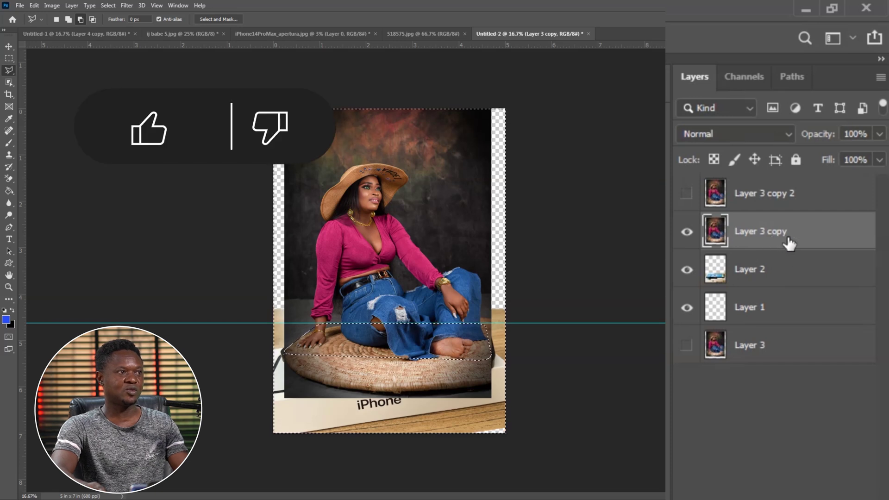
pyautogui.press('Delete')
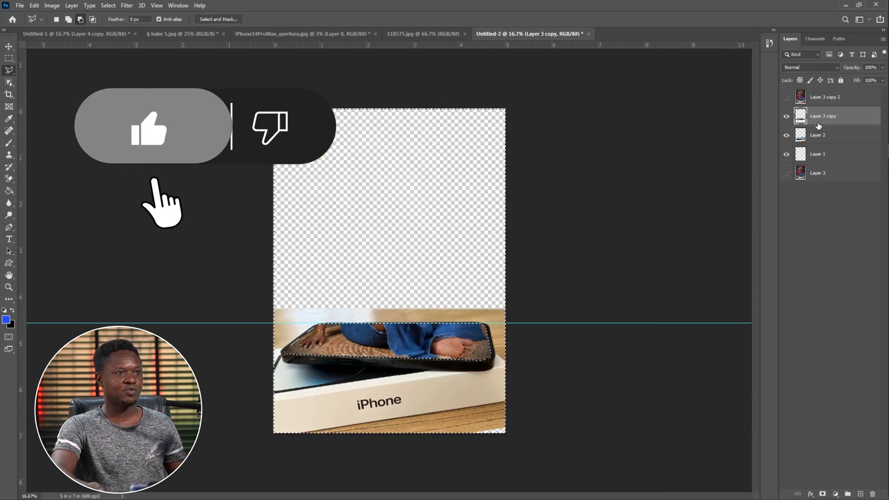
pyautogui.hotkey('ctrl', 'd')
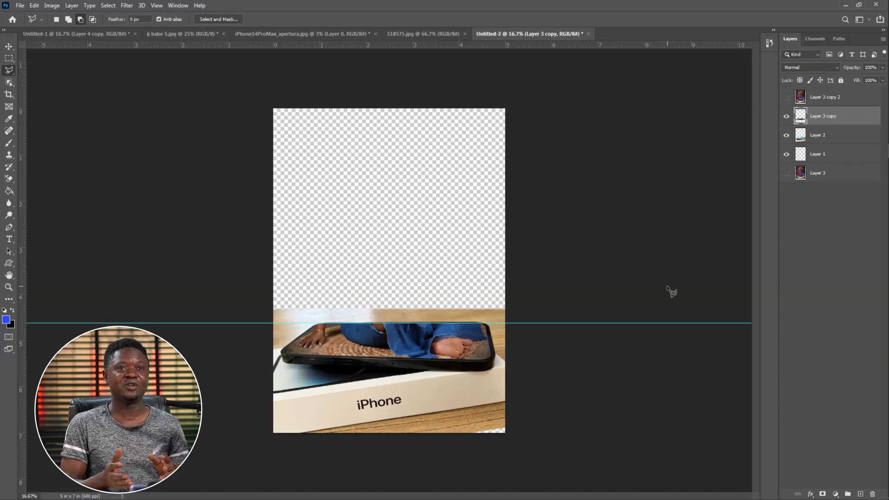
# Show Layer 3 copy 2 and select the seated woman with the Object Selection tool
pyautogui.click(745, 200)
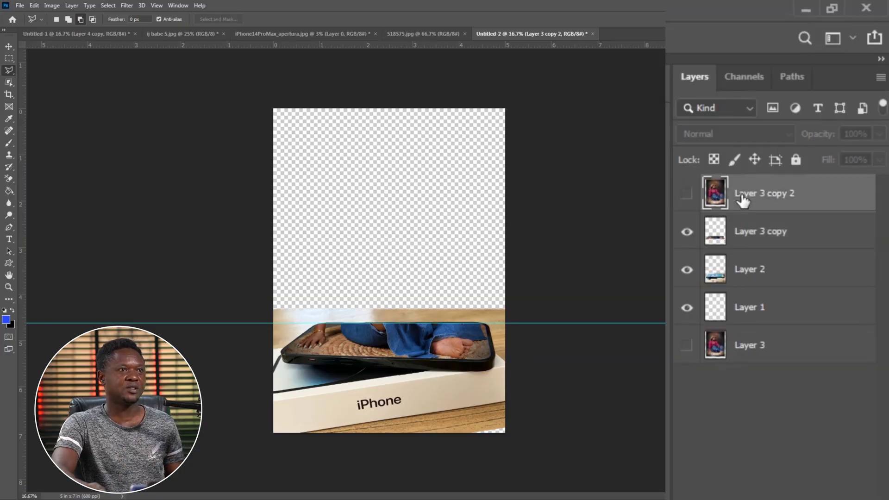
pyautogui.click(688, 195)
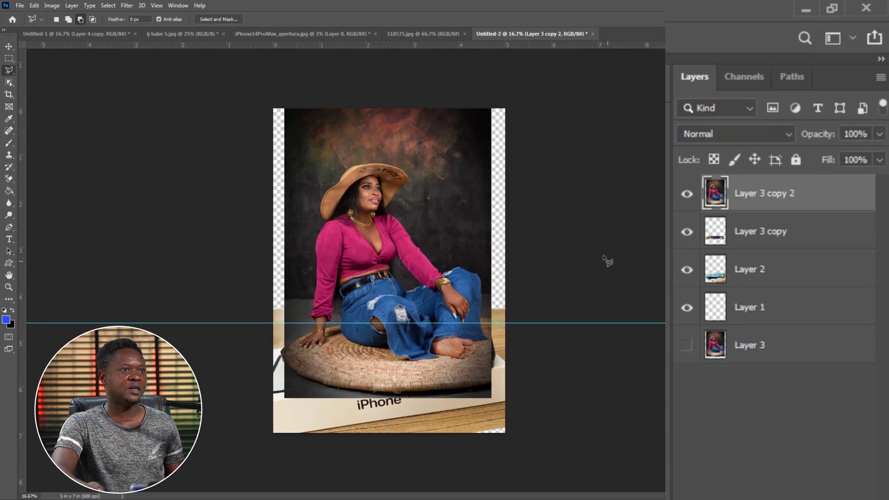
pyautogui.click(13, 162)
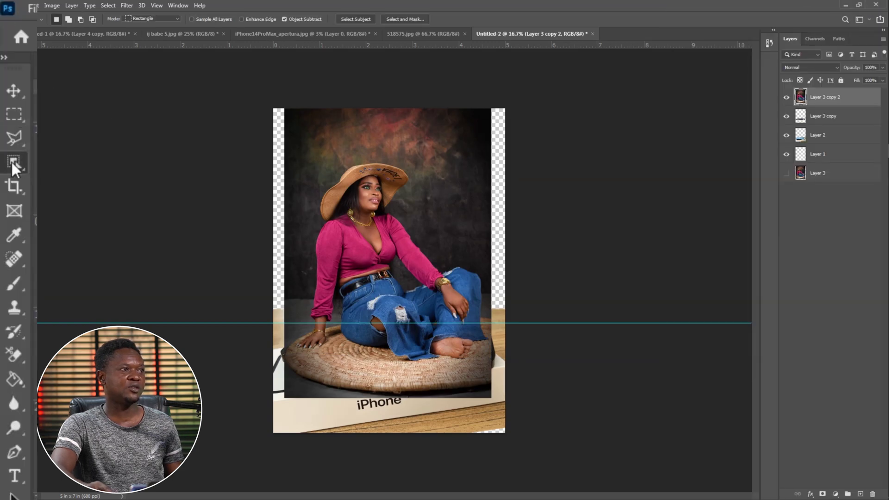
pyautogui.moveTo(286, 150)
pyautogui.mouseDown()
pyautogui.moveTo(501, 320)
pyautogui.moveTo(513, 367)
pyautogui.moveTo(500, 383)
pyautogui.moveTo(533, 360)
pyautogui.mouseUp()
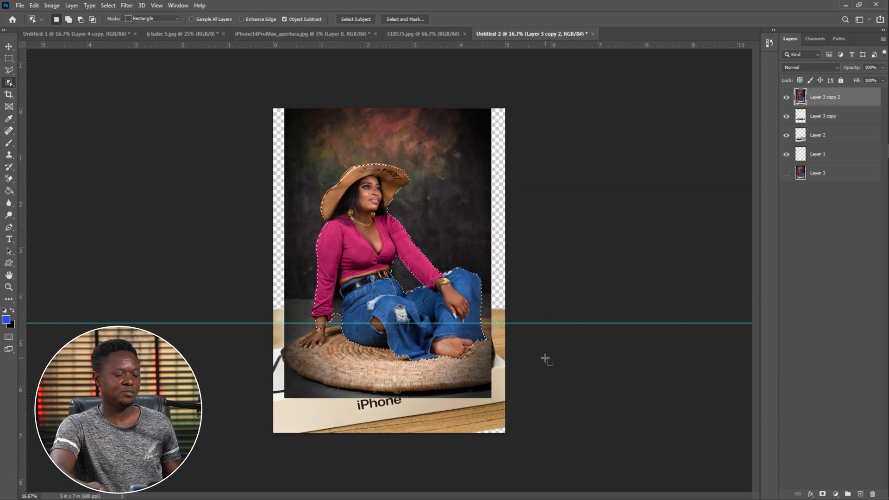
pyautogui.hotkey('ctrl', '+')
pyautogui.hotkey('ctrl', '+')
pyautogui.hotkey('ctrl', '+')
pyautogui.hotkey('ctrl', '+')
pyautogui.hotkey('ctrl', '+')
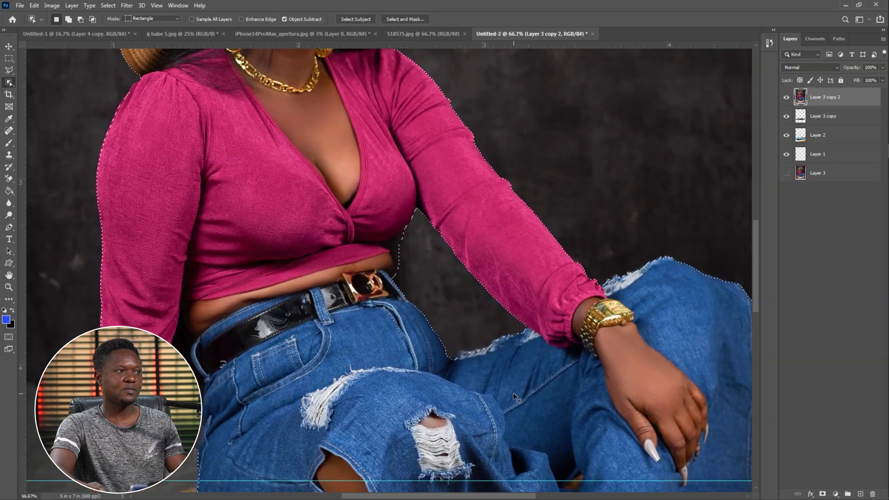
# With the Polygonal Lasso, trace along the shirt and jeans edge to fix the waist gap
pyautogui.scroll(2, 478, 373)
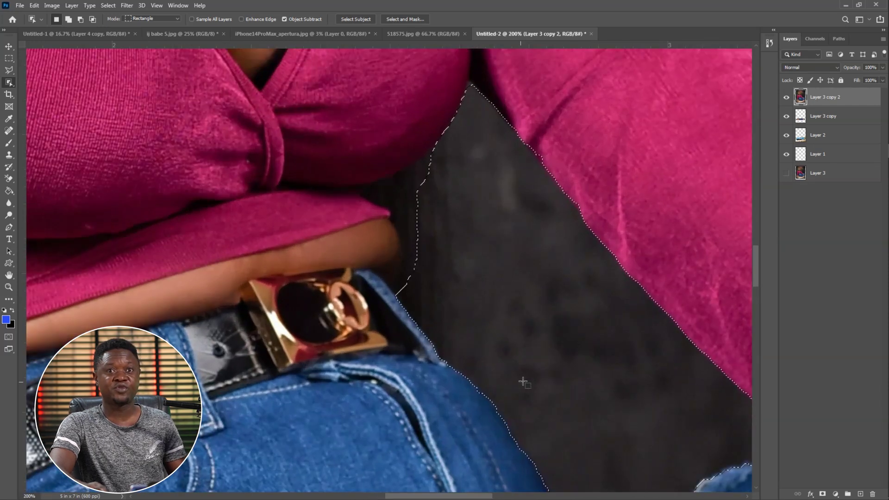
pyautogui.scroll(1, 457, 314)
pyautogui.press('l')
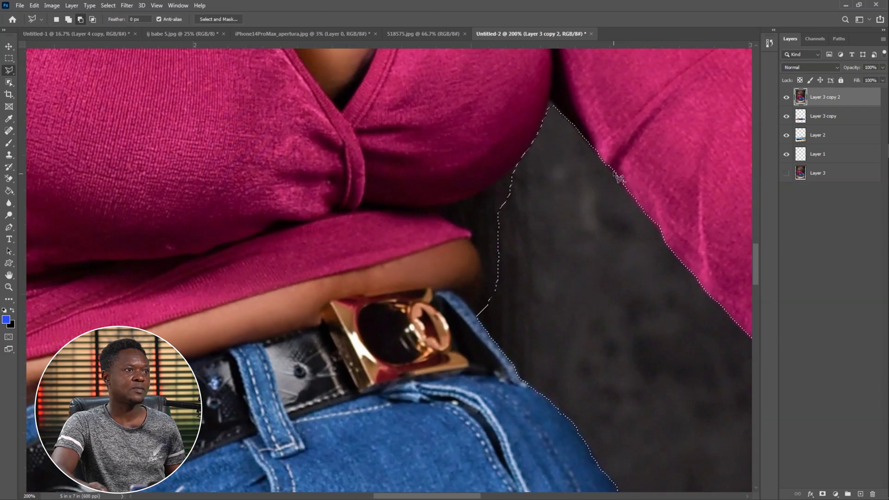
pyautogui.scroll(-1, 648, 165)
pyautogui.hscroll(-2, 649, 165)
pyautogui.click(597, 125)
pyautogui.click(568, 148)
pyautogui.click(515, 168)
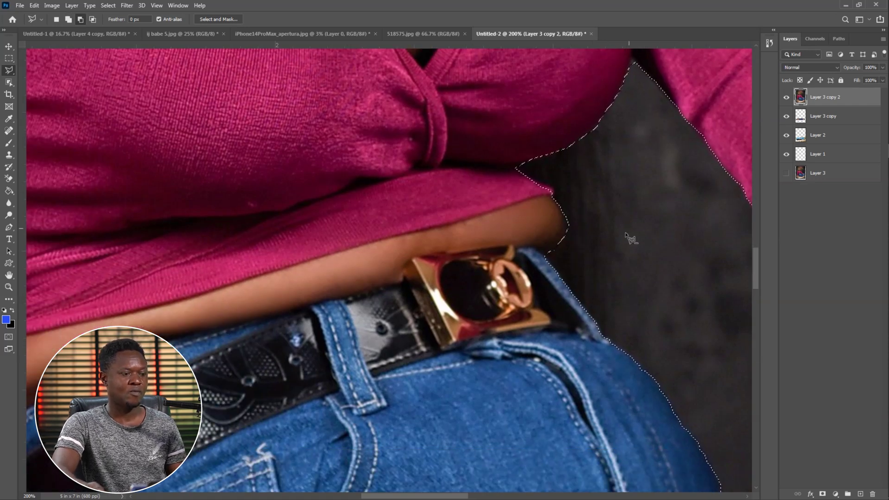
pyautogui.scroll(-4, 549, 260)
pyautogui.scroll(5, 523, 274)
pyautogui.click(582, 200)
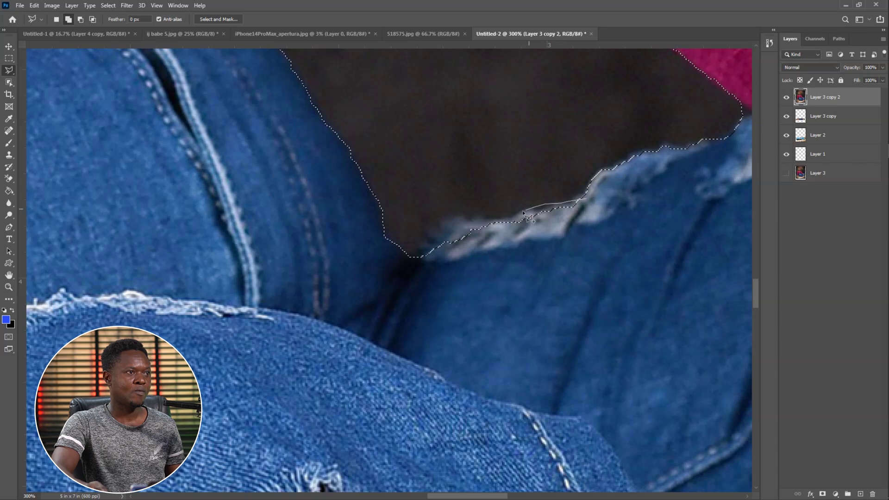
pyautogui.click(413, 262)
# Outline the background gap beside the hat brim to correct the selection there
pyautogui.scroll(-5, 589, 206)
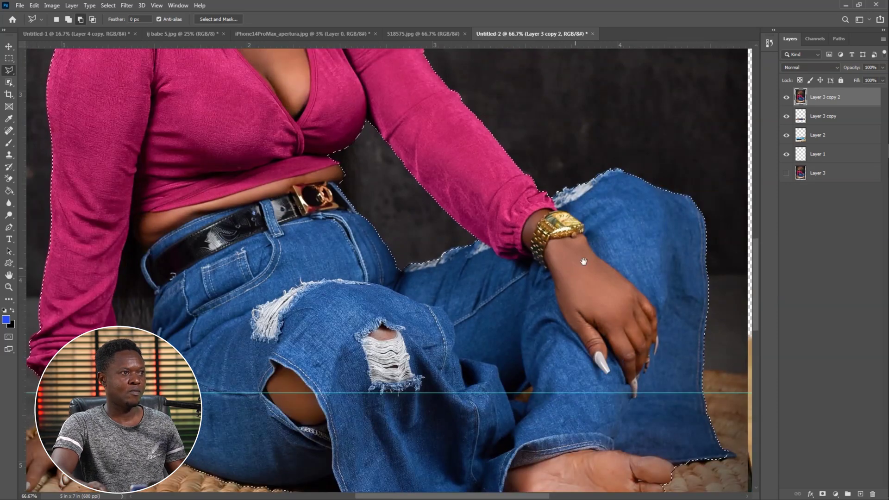
pyautogui.scroll(3, 584, 262)
pyautogui.scroll(-5, 512, 288)
pyautogui.hscroll(4, 512, 288)
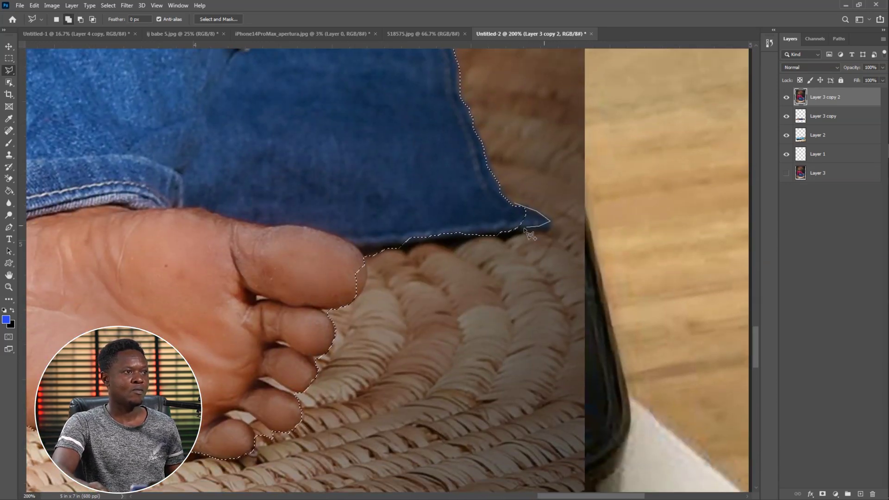
pyautogui.hscroll(-8, 531, 235)
pyautogui.scroll(6, 445, 210)
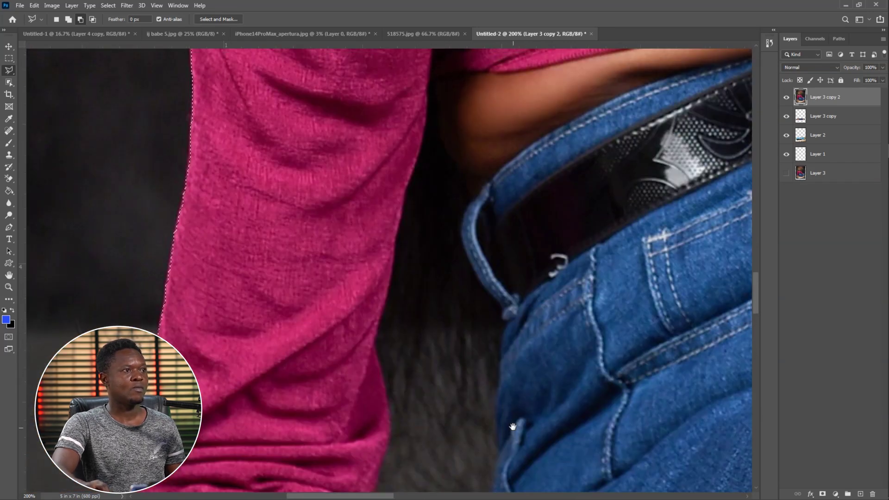
pyautogui.scroll(-5, 513, 426)
pyautogui.scroll(-5, 519, 338)
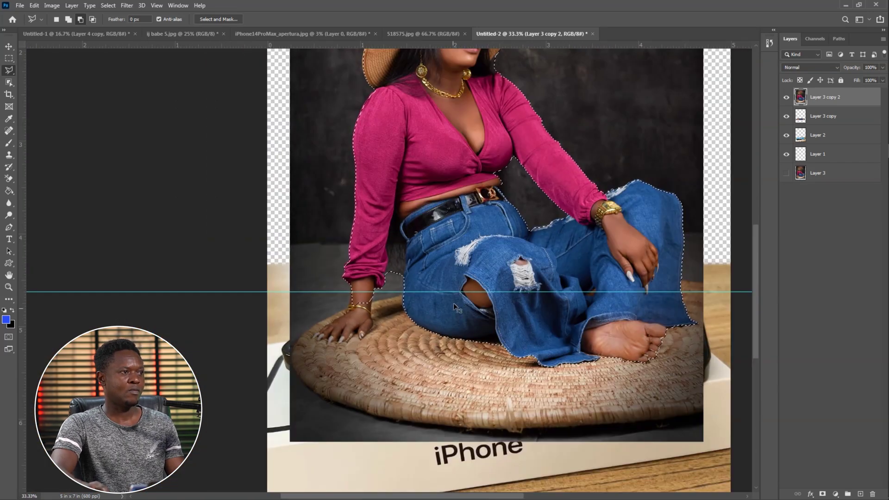
pyautogui.scroll(3, 435, 301)
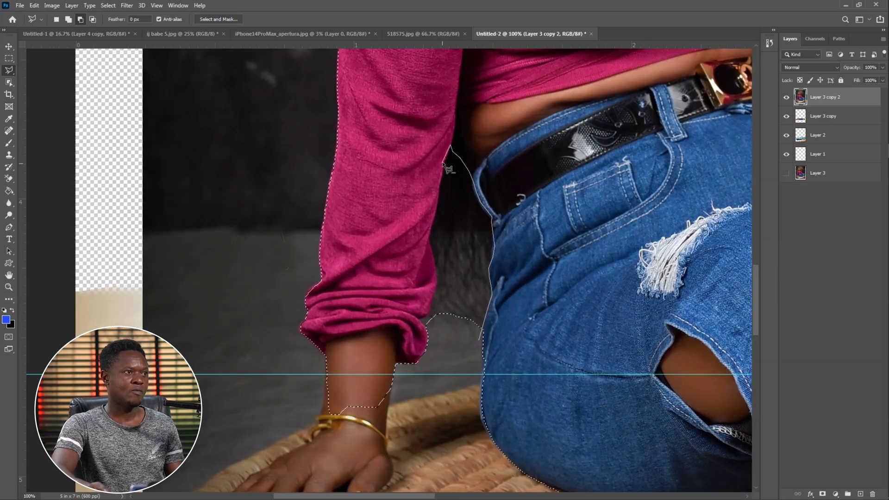
pyautogui.scroll(3, 433, 217)
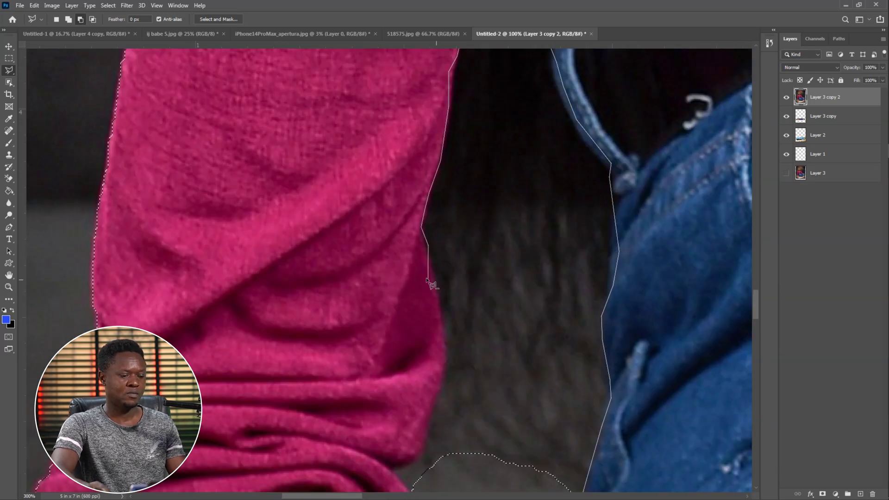
pyautogui.scroll(-5, 441, 293)
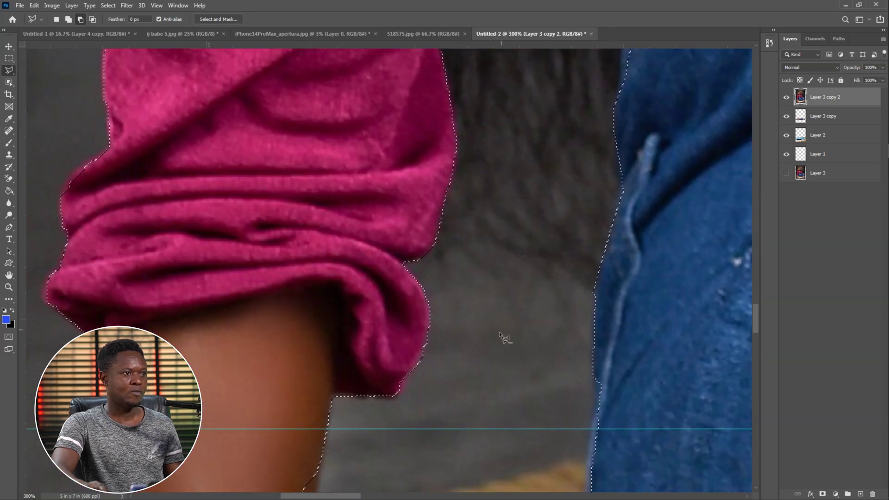
pyautogui.hscroll(-3, 466, 335)
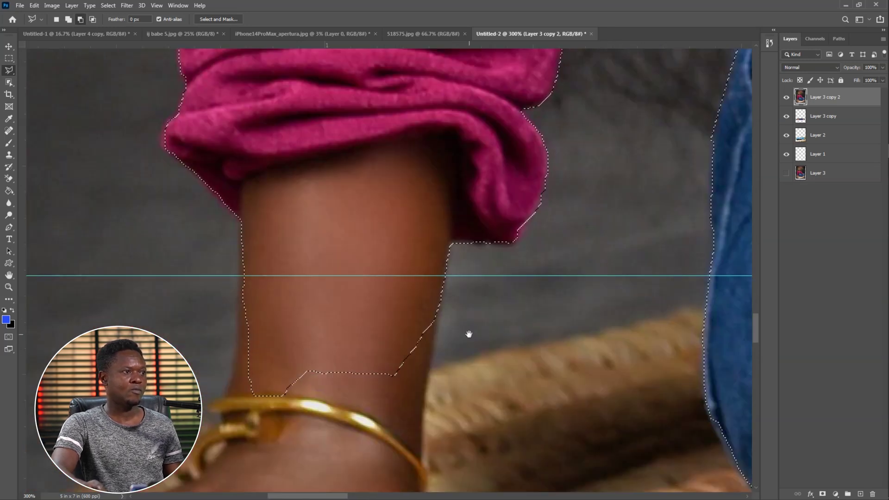
pyautogui.scroll(2, 414, 348)
pyautogui.hscroll(-2, 414, 349)
pyautogui.scroll(2, 414, 349)
pyautogui.scroll(2, 398, 347)
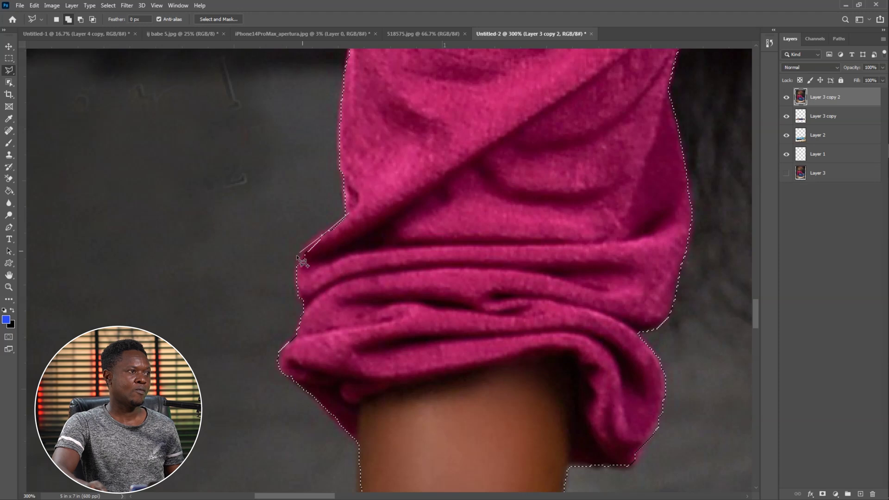
pyautogui.scroll(2, 388, 346)
pyautogui.scroll(7, 388, 346)
pyautogui.hscroll(2, 496, 242)
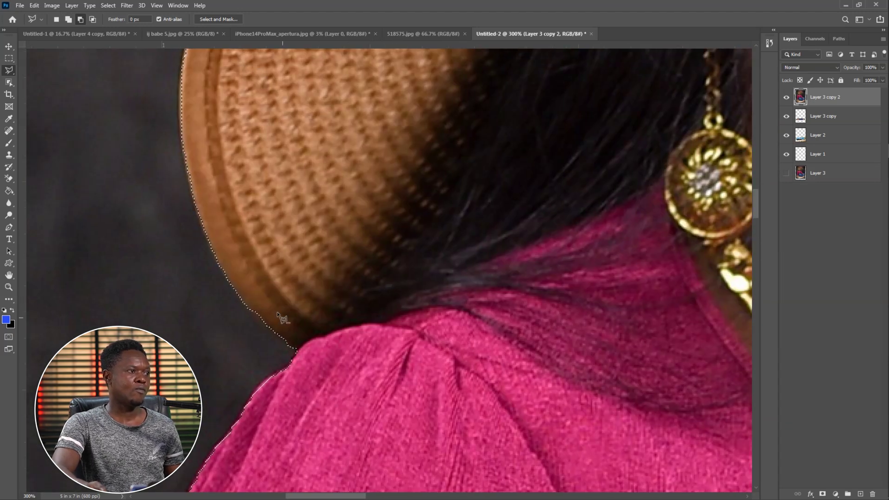
pyautogui.scroll(8, 282, 347)
pyautogui.hscroll(-1, 377, 187)
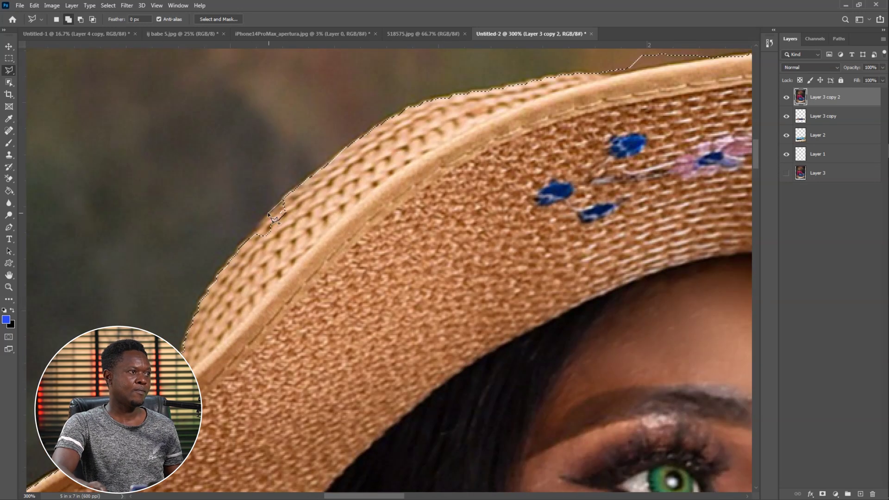
pyautogui.scroll(3, 377, 186)
pyautogui.hscroll(4, 424, 194)
pyautogui.scroll(-10, 540, 155)
pyautogui.hscroll(5, 540, 155)
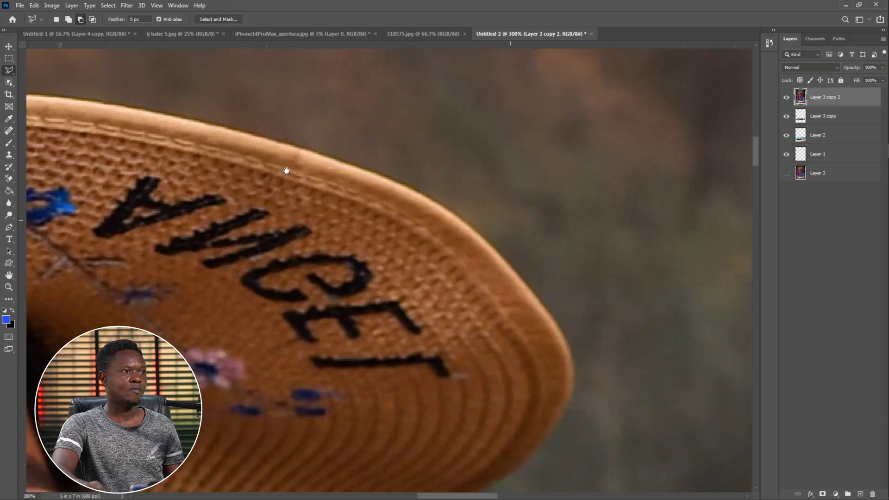
pyautogui.scroll(-8, 430, 186)
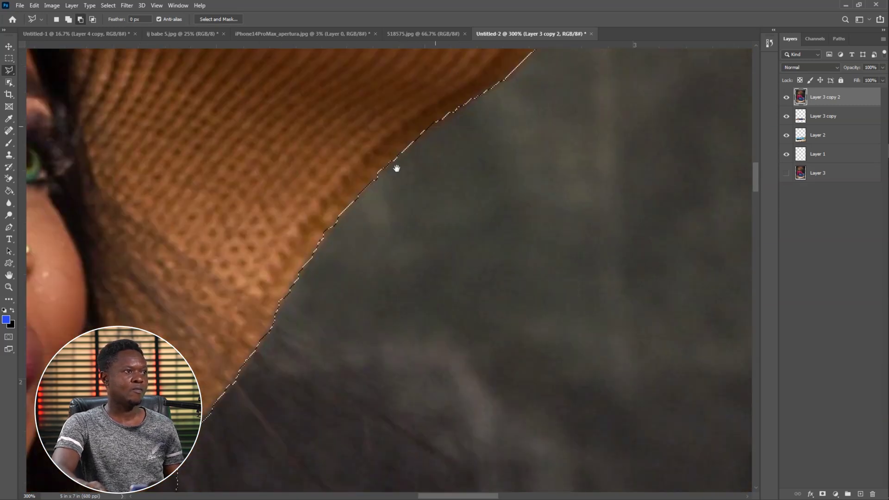
pyautogui.moveTo(429, 298); pyautogui.dragTo(346, 296)
pyautogui.click(335, 175)
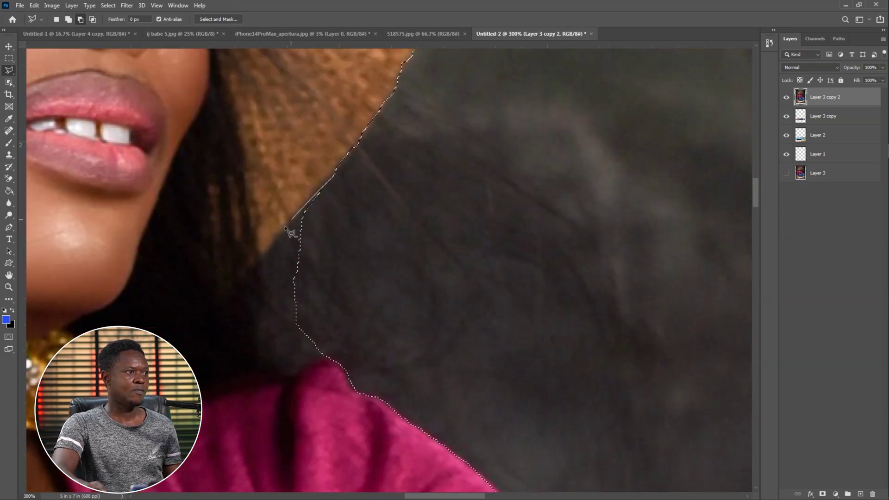
pyautogui.doubleClick(308, 354)
# Close the selection across the basket area and extend it along the forearm near the bangle
pyautogui.scroll(-8, 532, 313)
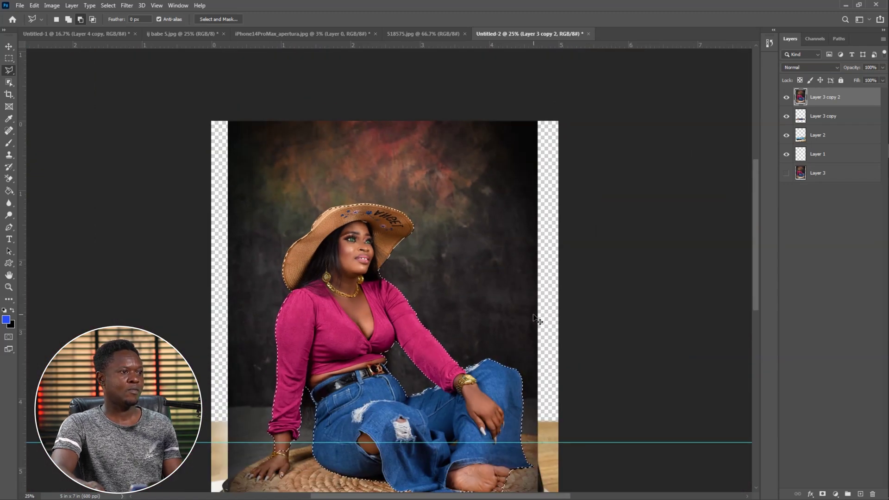
pyautogui.scroll(2, 503, 356)
pyautogui.scroll(-1, 552, 302)
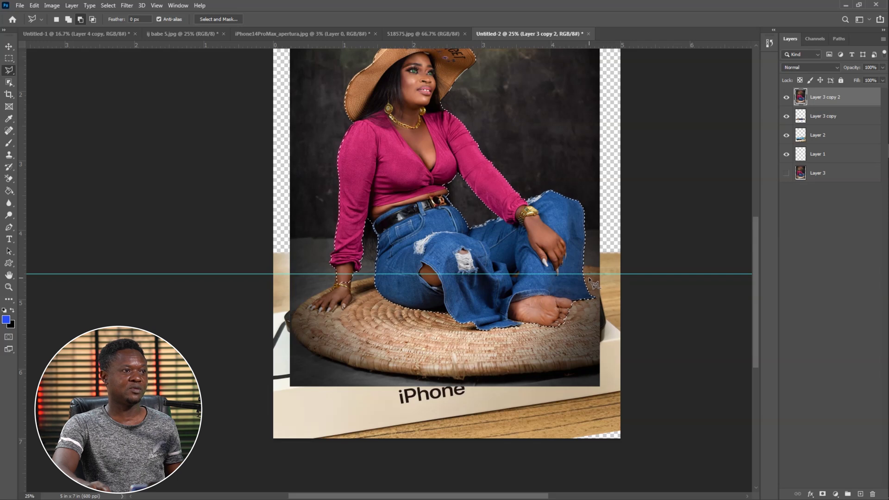
pyautogui.click(334, 279)
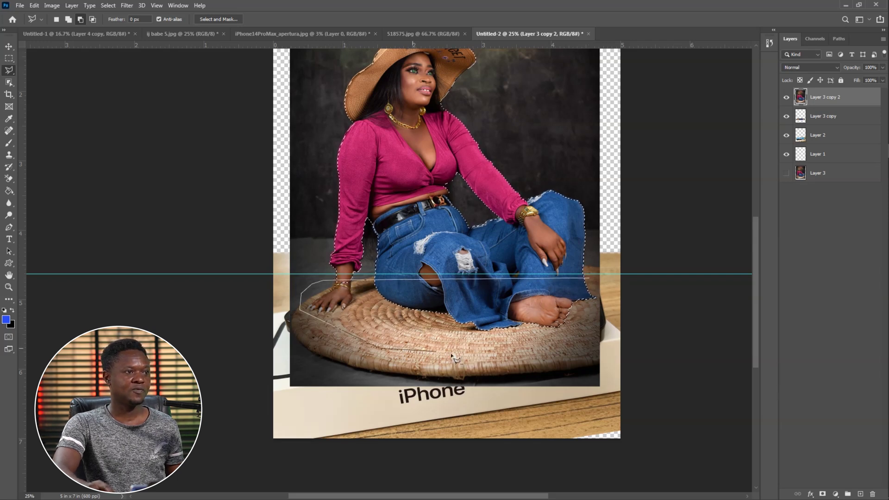
pyautogui.click(612, 285)
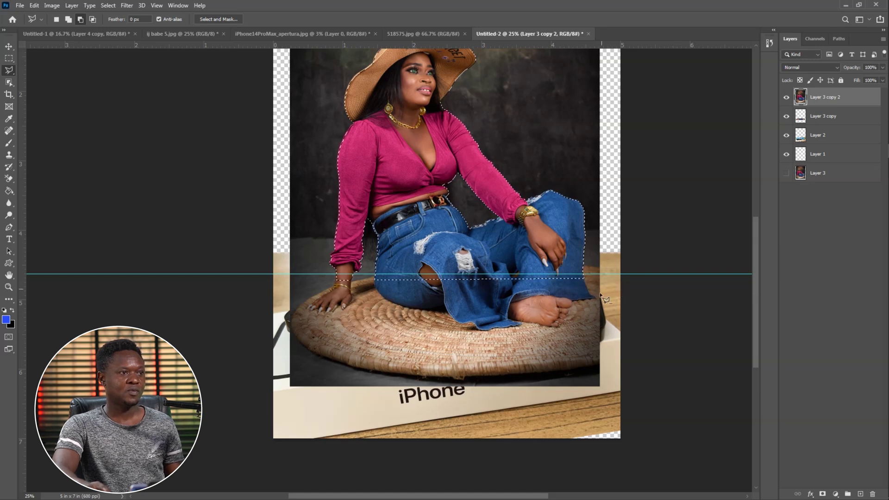
pyautogui.scroll(6, 370, 278)
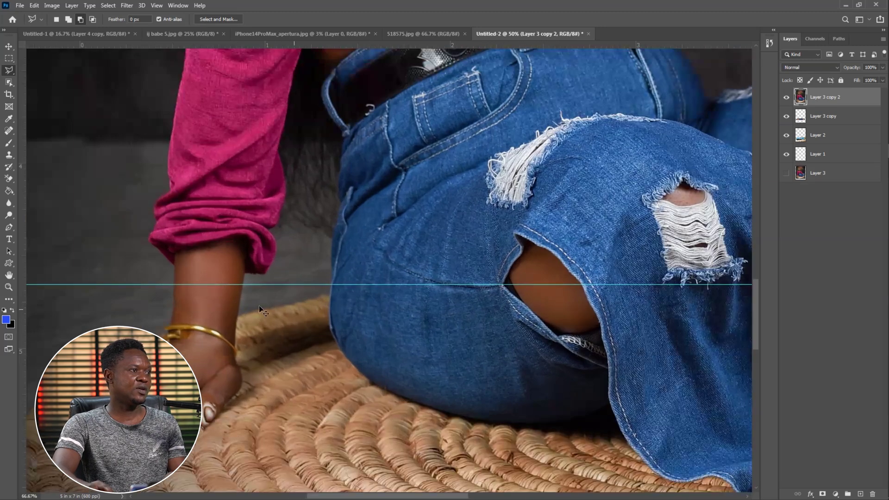
pyautogui.hscroll(-6, 490, 348)
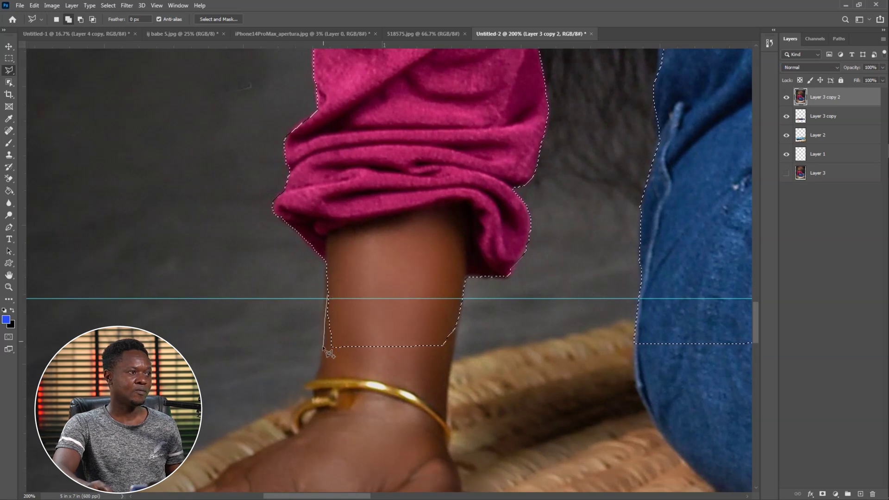
pyautogui.doubleClick(356, 296)
pyautogui.click(458, 299)
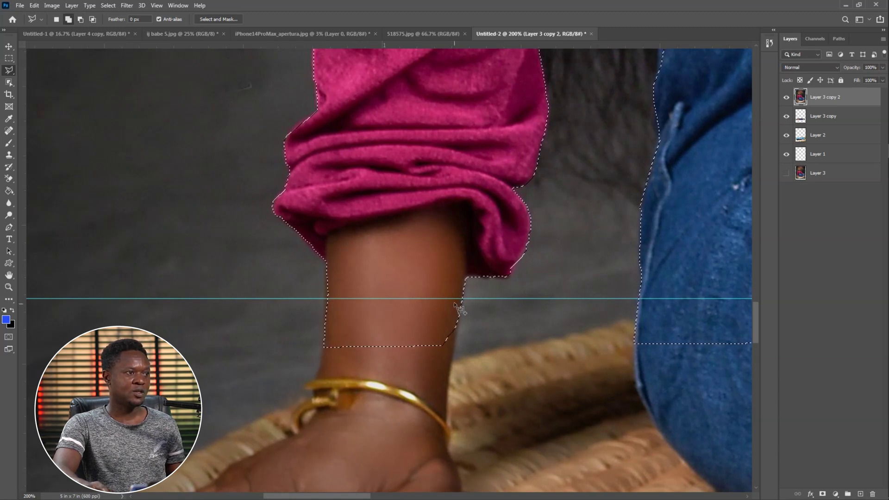
pyautogui.click(456, 345)
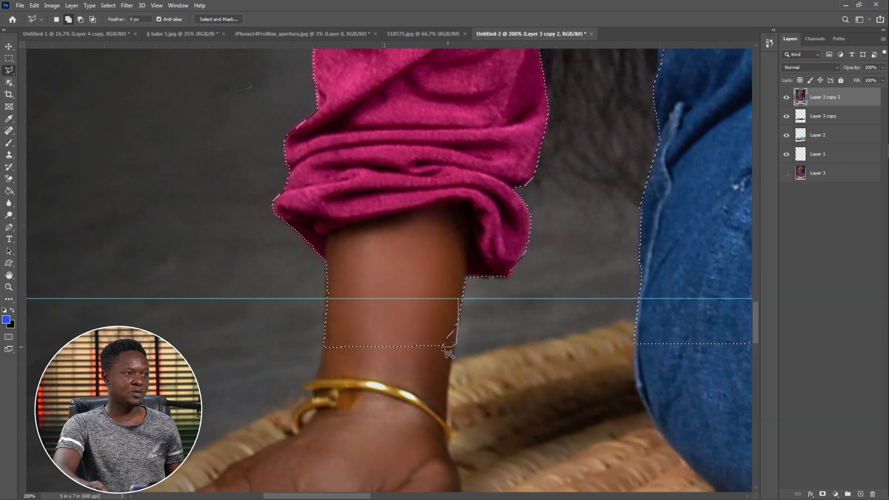
pyautogui.doubleClick(443, 345)
pyautogui.scroll(-5, 483, 337)
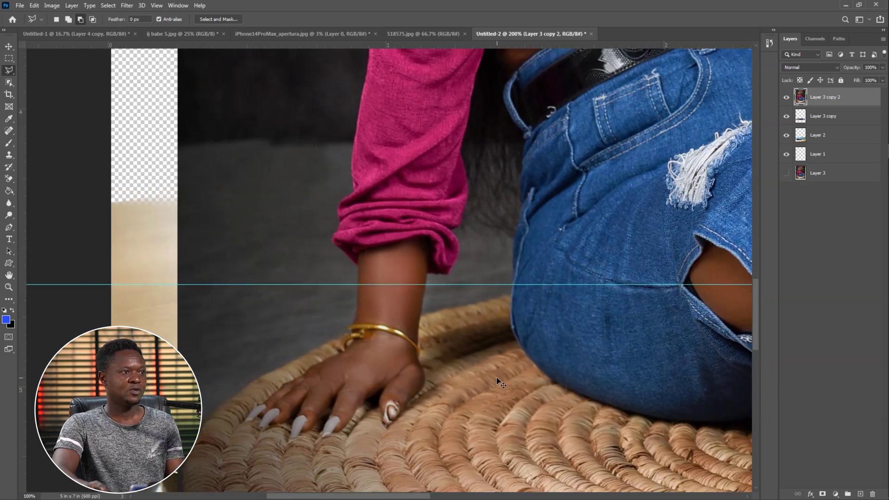
pyautogui.scroll(-3, 539, 360)
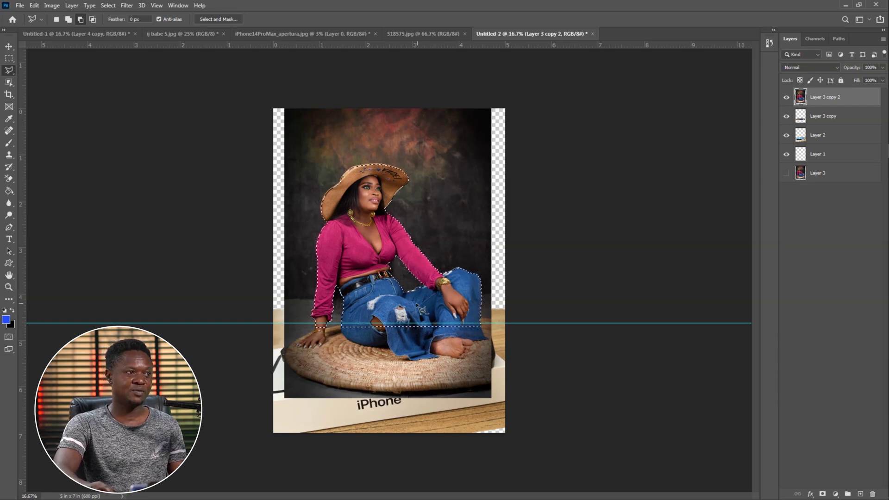
# Invert the selection, feather it 2 px, delete the dark backdrop, and deselect
pyautogui.rightClick(354, 205)
pyautogui.click(410, 111)
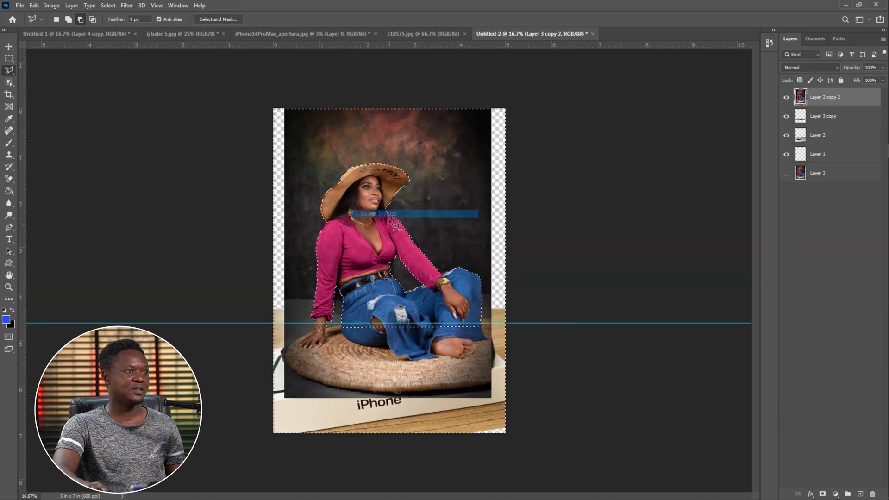
pyautogui.rightClick(365, 201)
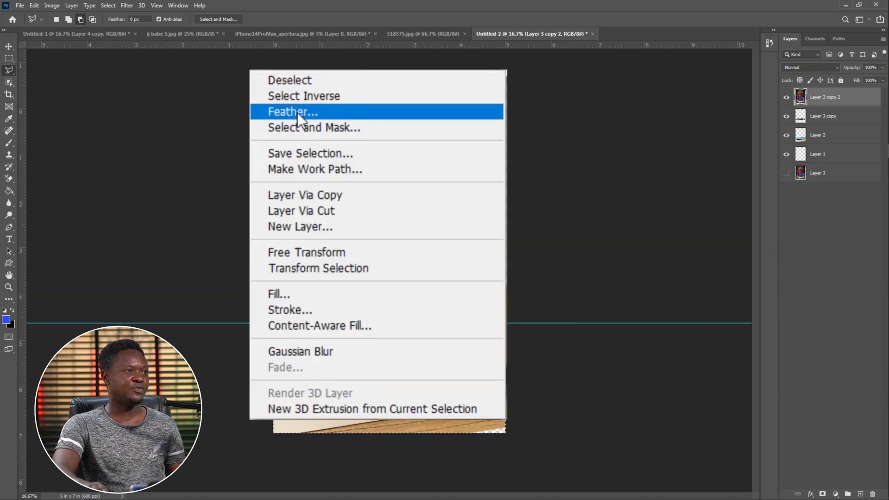
pyautogui.click(297, 112)
pyautogui.press('Return')
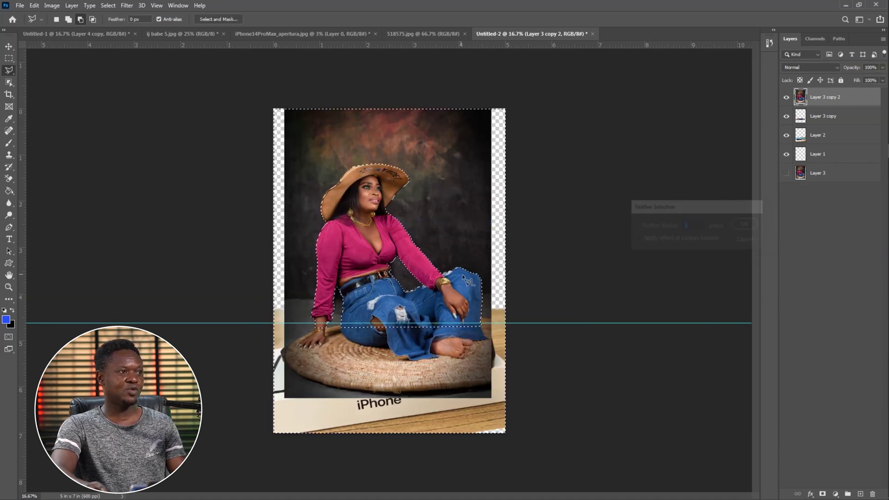
pyautogui.press('Delete')
pyautogui.press('Delete')
pyautogui.press('Delete')
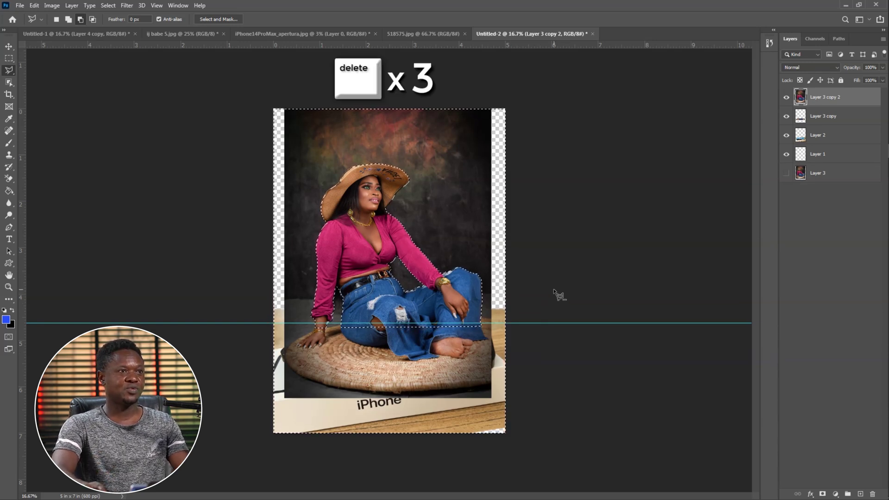
pyautogui.press('Delete')
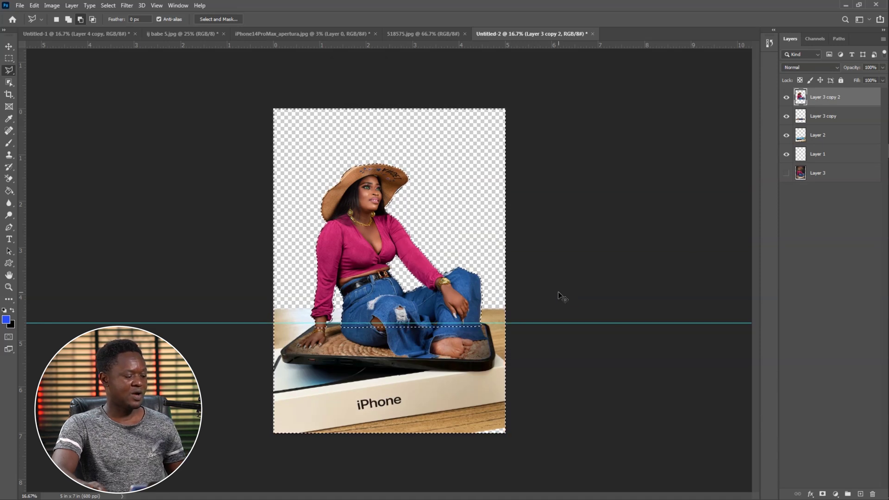
pyautogui.hotkey('ctrl', 'd')
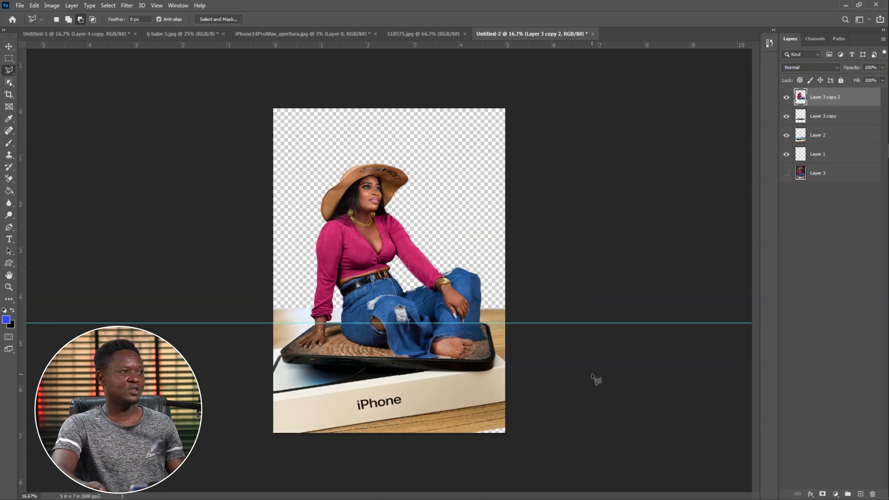
# Zoom in to inspect the cutout edges, toggling Layer 3 copy 2 off and on to compare
pyautogui.hotkey('ctrl', '+')
pyautogui.hotkey('ctrl', '+')
pyautogui.hotkey('ctrl', '+')
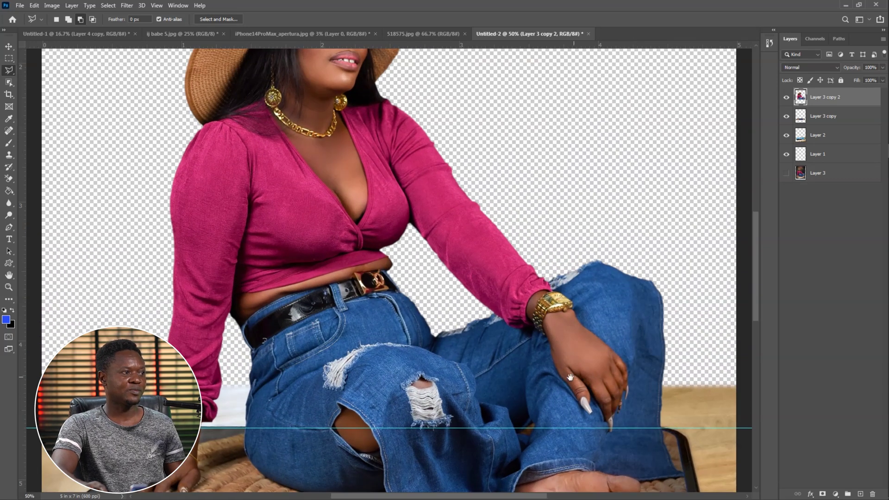
pyautogui.moveTo(570, 377); pyautogui.dragTo(569, 269)
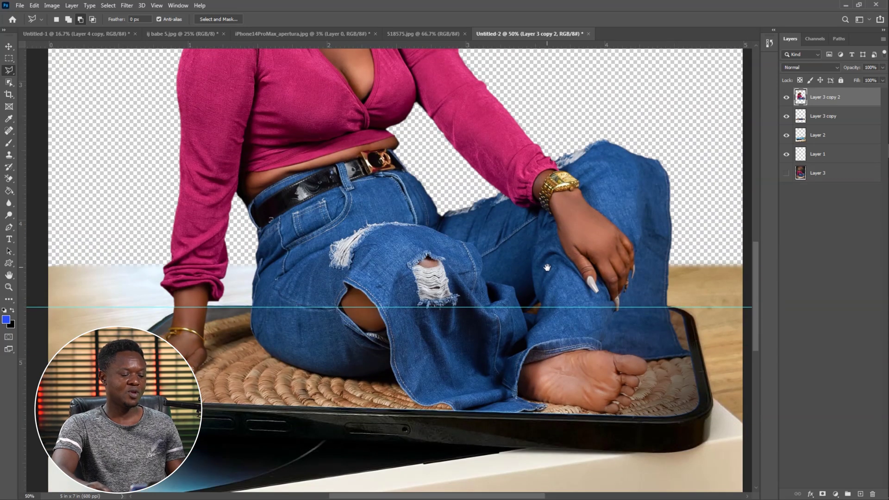
pyautogui.hotkey('ctrl', '-')
pyautogui.moveTo(605, 198); pyautogui.dragTo(621, 258)
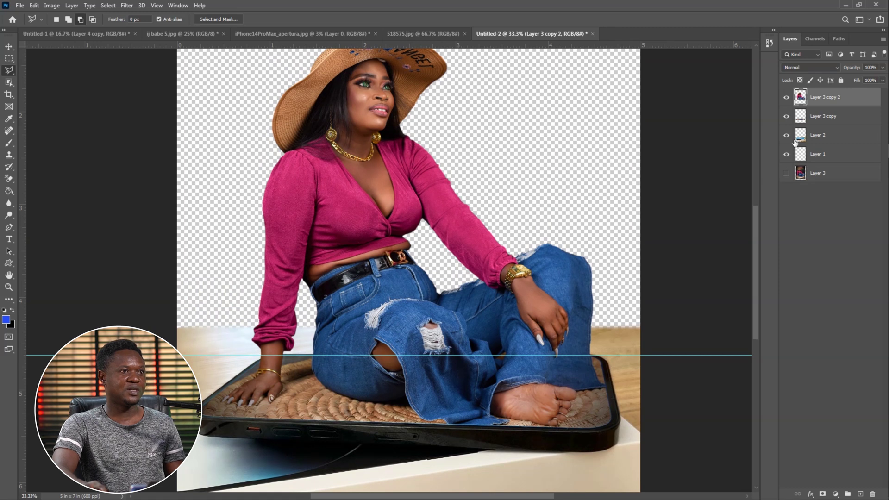
pyautogui.click(785, 97)
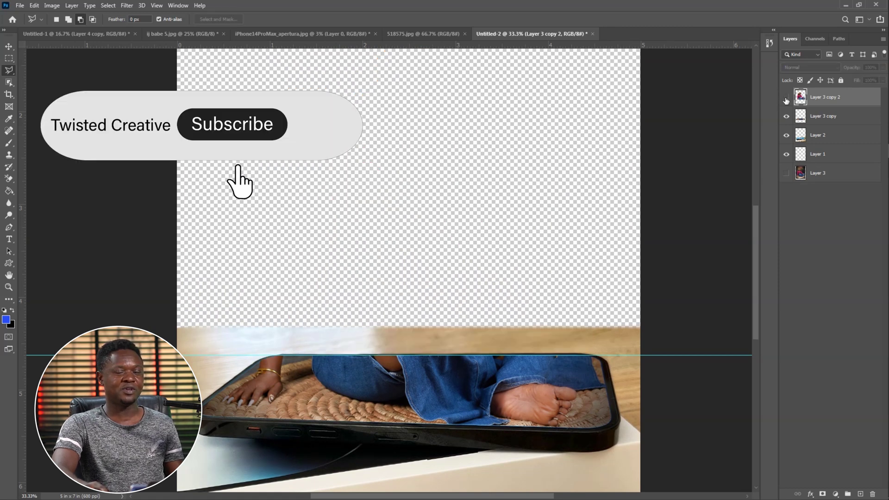
pyautogui.click(786, 98)
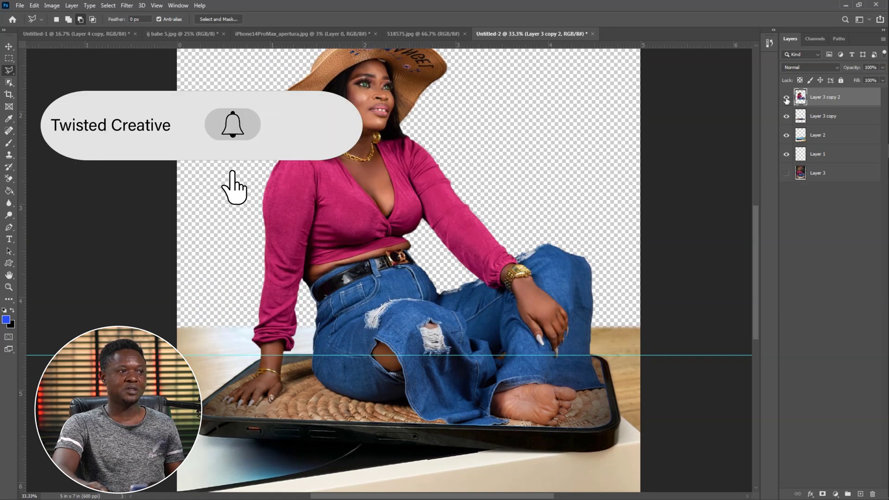
# Drag the horizontal guide off with the Move tool and zoom out to the whole composite
pyautogui.press('v')
pyautogui.hotkey('ctrl', '-')
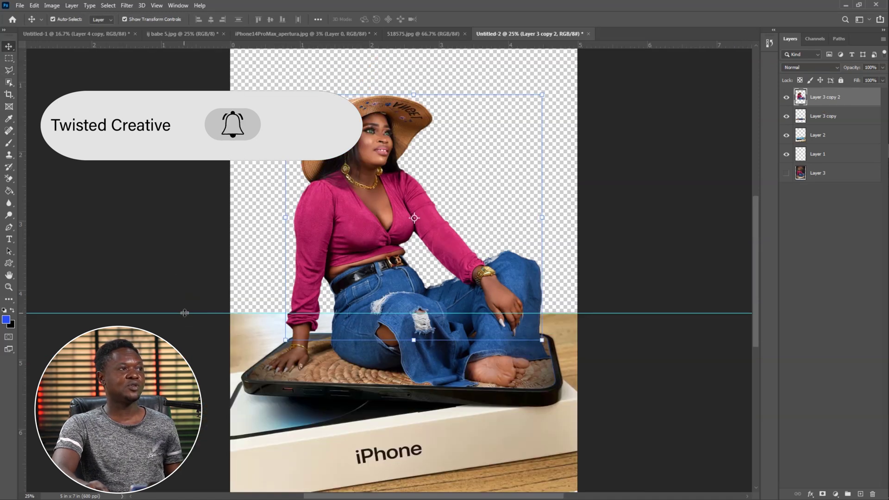
pyautogui.moveTo(184, 313); pyautogui.dragTo(199, 36)
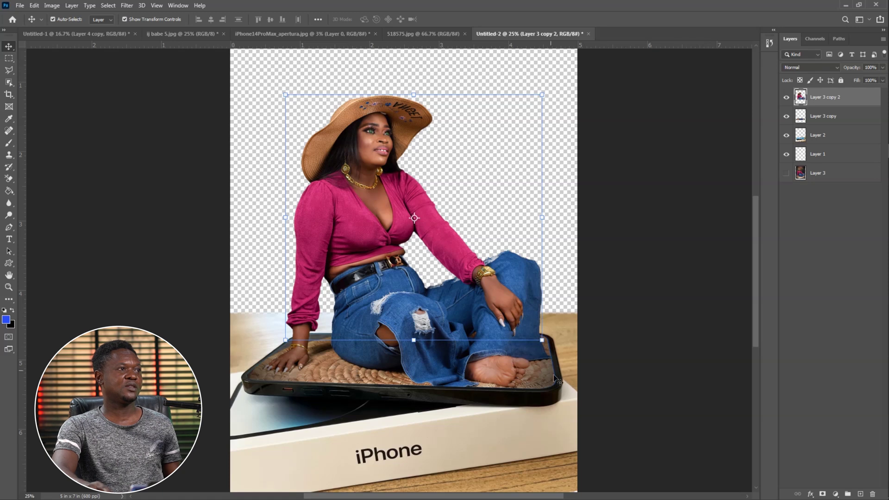
pyautogui.hotkey('ctrl', '-')
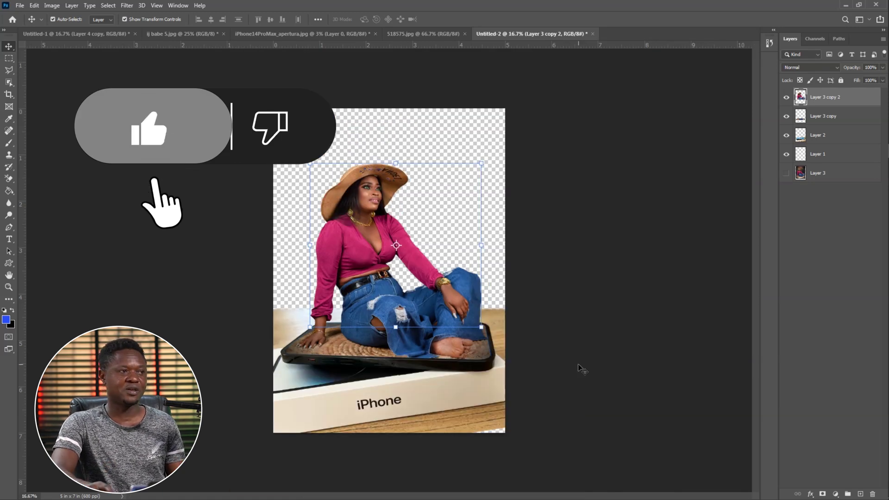
# In 518575.jpg, copy a rectangular window area and paste it as a new layer
pyautogui.click(306, 33)
pyautogui.click(182, 34)
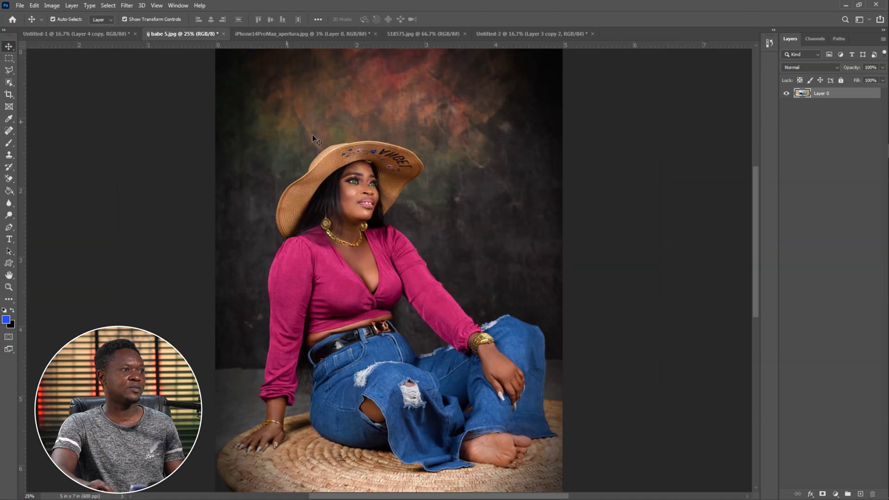
pyautogui.click(423, 34)
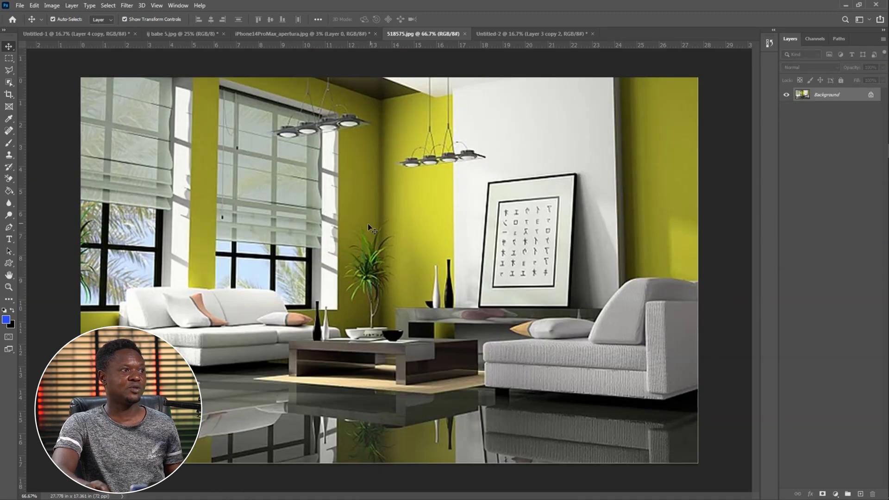
pyautogui.press('m')
pyautogui.moveTo(246, 149); pyautogui.dragTo(379, 303)
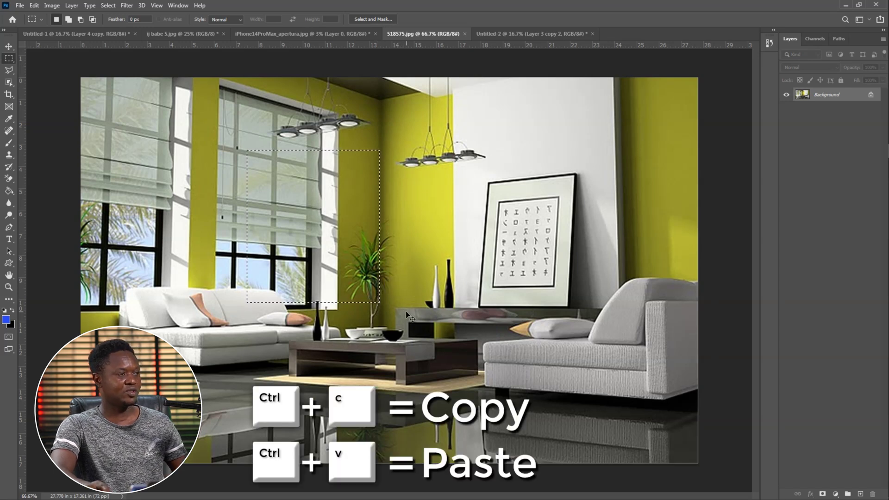
pyautogui.hotkey('ctrl', 'c')
pyautogui.hotkey('ctrl', 'v')
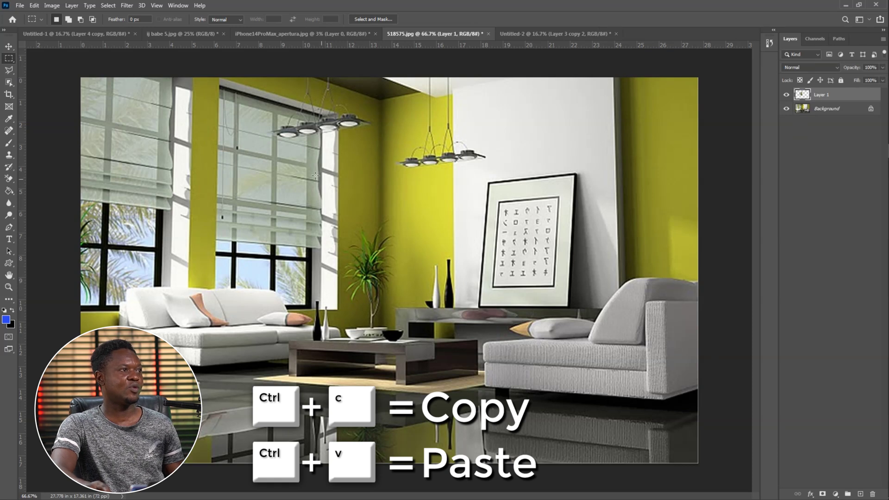
# Drag the pasted window piece into the Untitled-2 composite
pyautogui.click(9, 47)
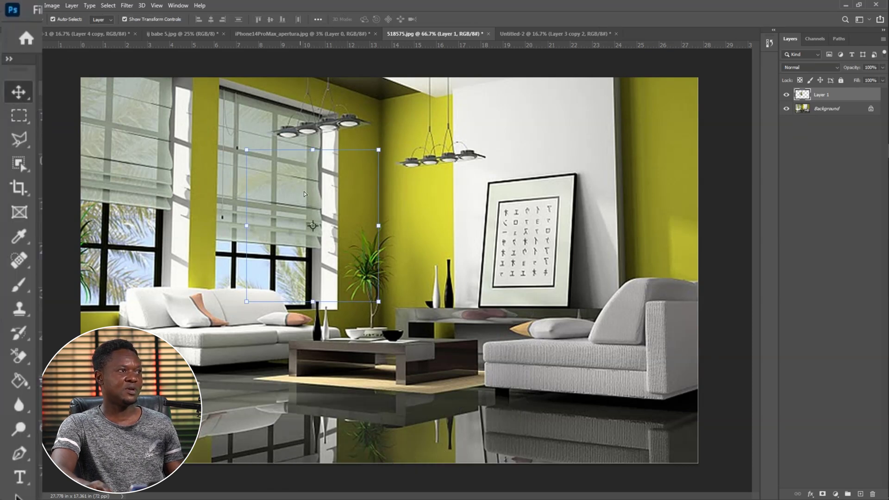
pyautogui.moveTo(304, 193); pyautogui.dragTo(412, 36)
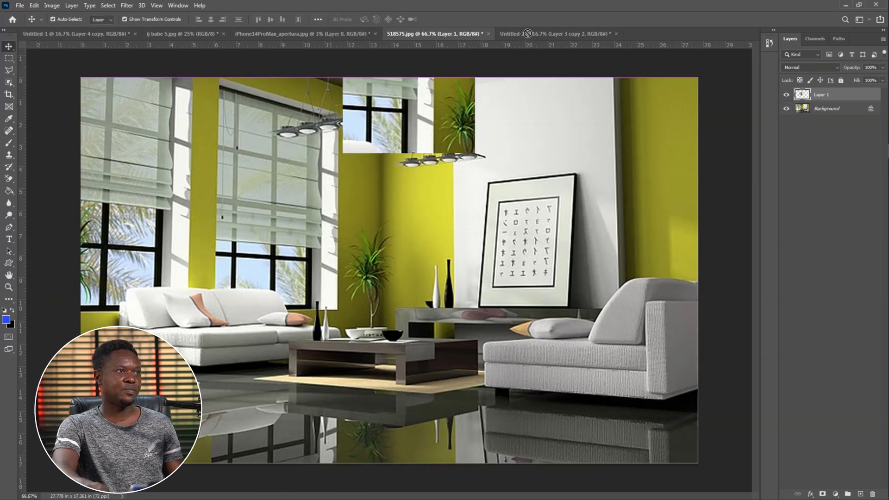
pyautogui.moveTo(528, 33); pyautogui.dragTo(433, 269)
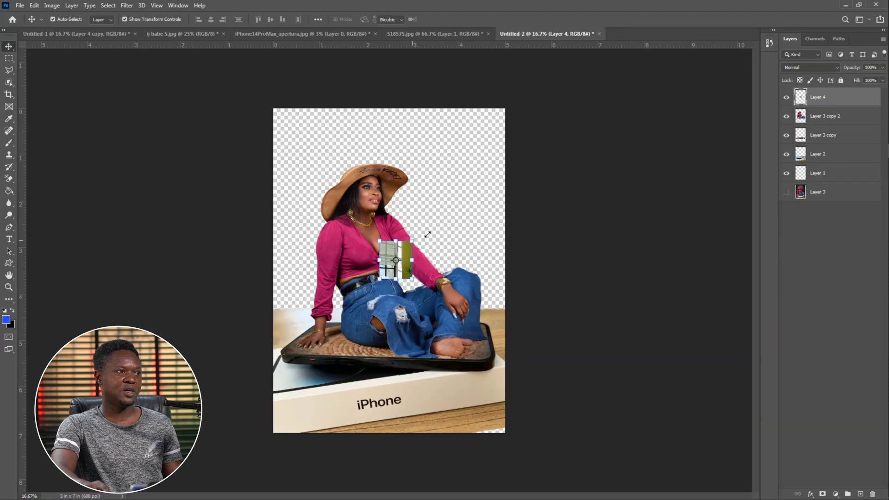
# Scale the window piece with Free Transform to cover the whole canvas
pyautogui.moveTo(427, 234); pyautogui.dragTo(576, 93)
pyautogui.moveTo(379, 278); pyautogui.dragTo(262, 413)
pyautogui.moveTo(369, 297); pyautogui.dragTo(359, 295)
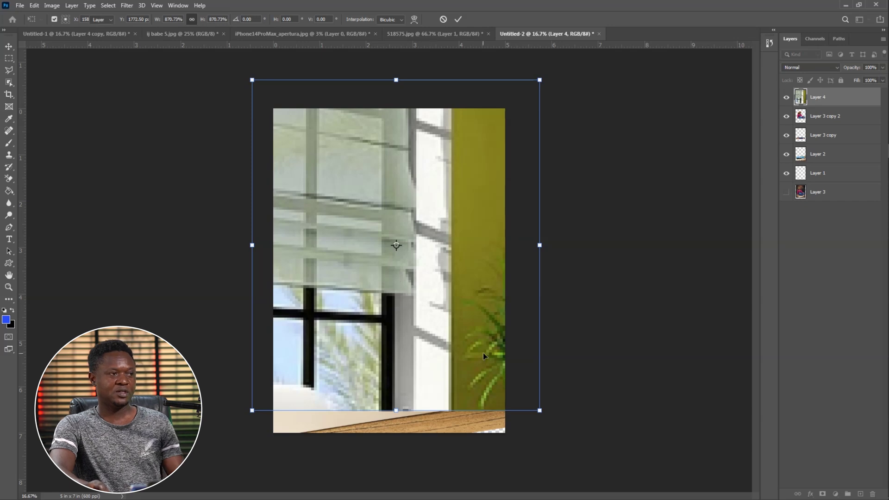
pyautogui.press('Return')
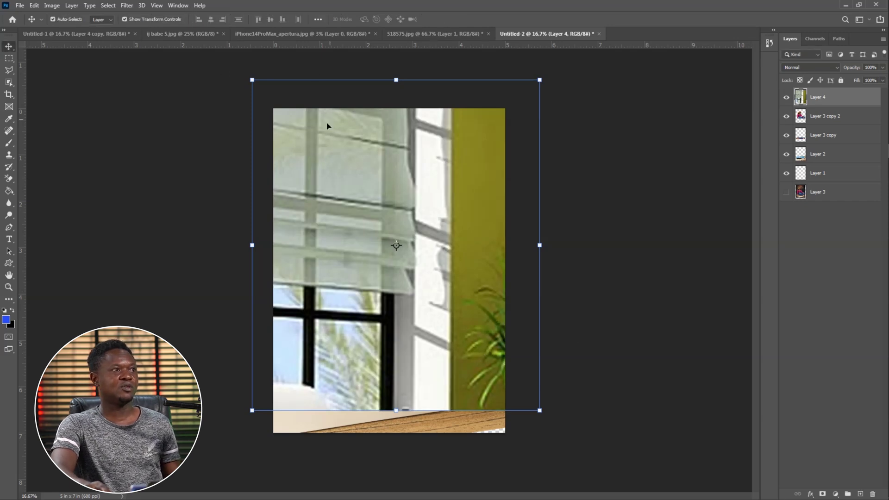
# Apply a Gaussian Blur with a 31-pixel radius to Layer 4
pyautogui.click(127, 5)
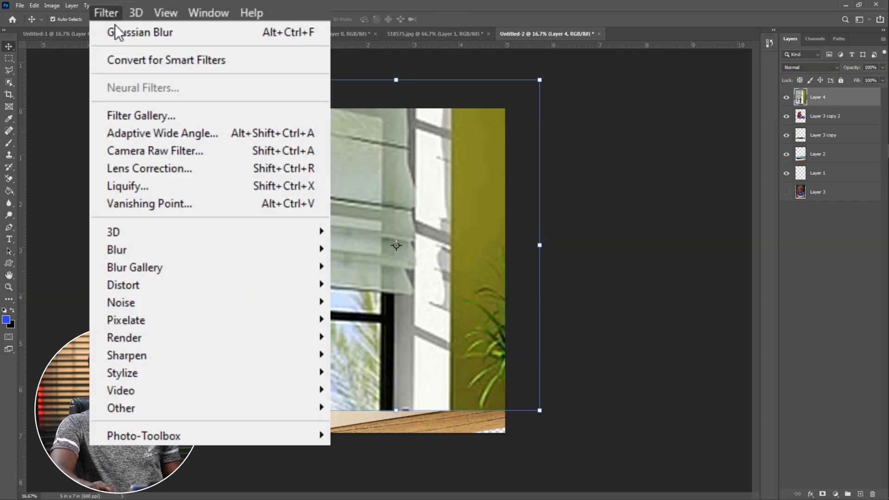
pyautogui.moveTo(158, 255)
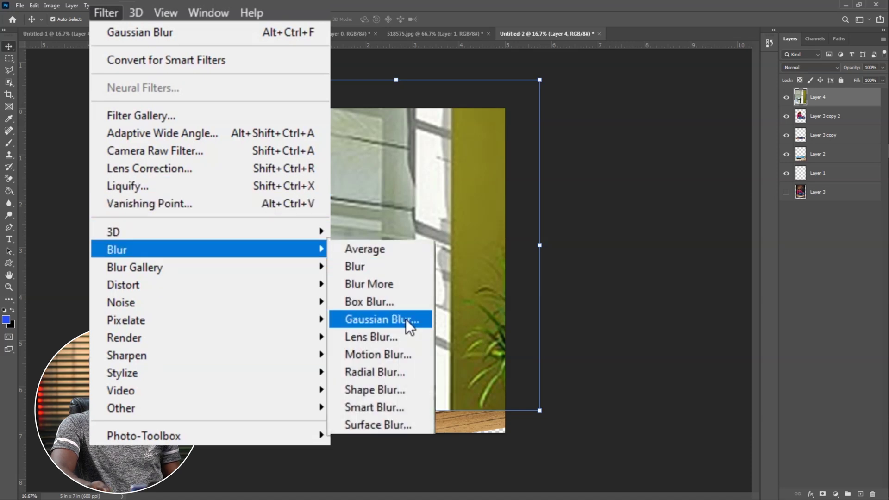
pyautogui.click(396, 319)
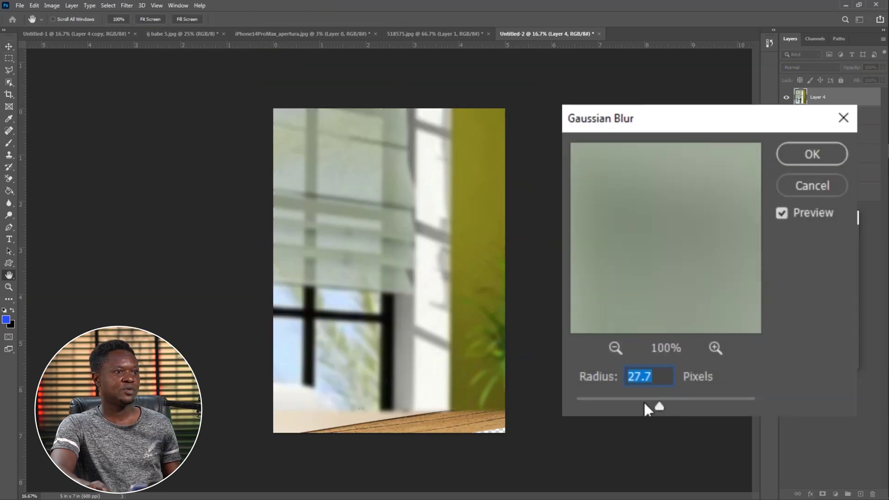
pyautogui.moveTo(659, 407); pyautogui.dragTo(663, 407)
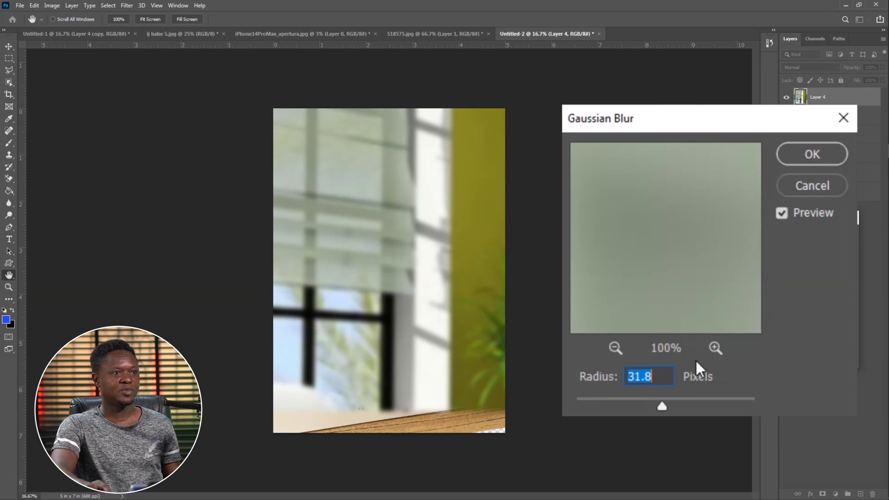
pyautogui.write('31')
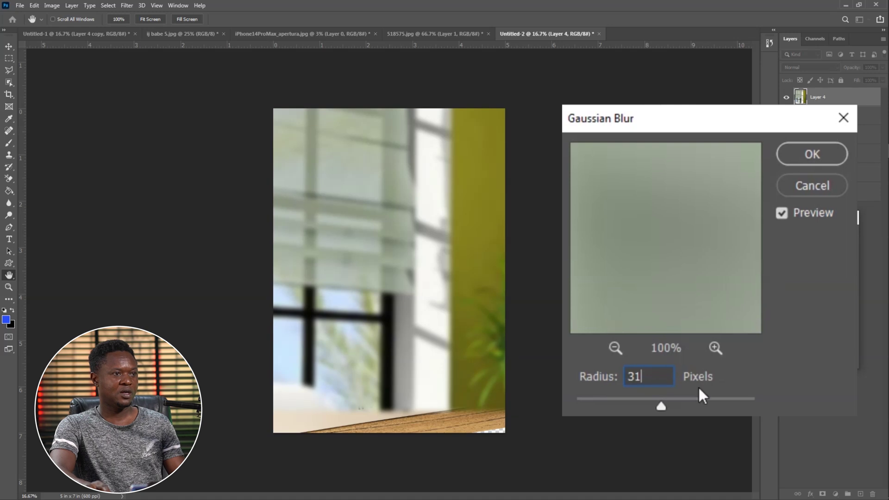
pyautogui.press('Return')
pyautogui.press('v')
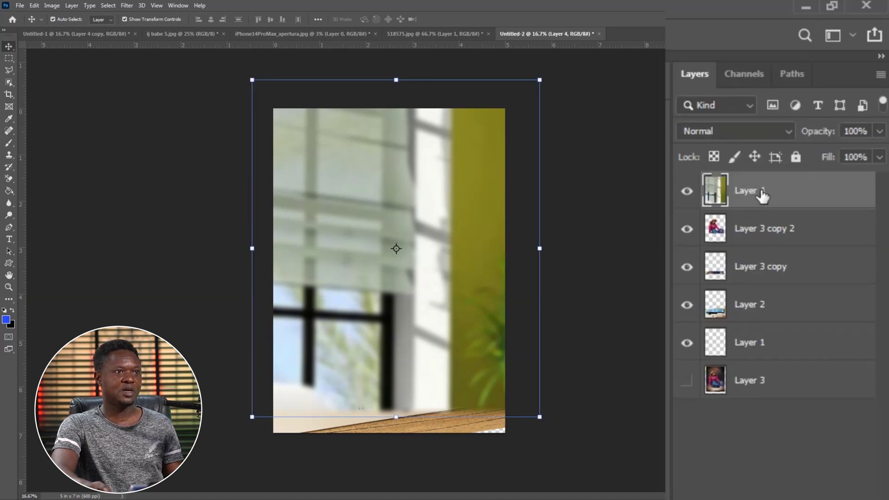
# Send the blurred room layer below Layer 2, select Layer 2, and hide the upper woman copy
pyautogui.hotkey('ctrl', '[')
pyautogui.hotkey('ctrl', '[')
pyautogui.hotkey('ctrl', '[')
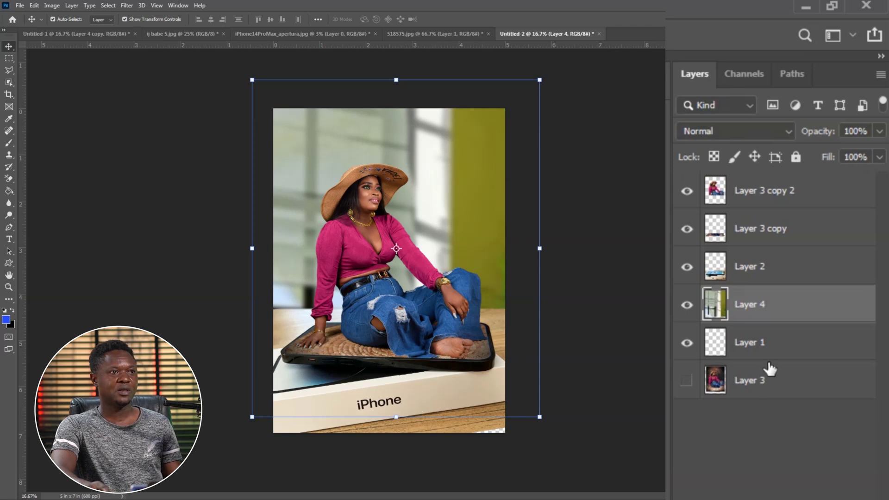
pyautogui.click(688, 267)
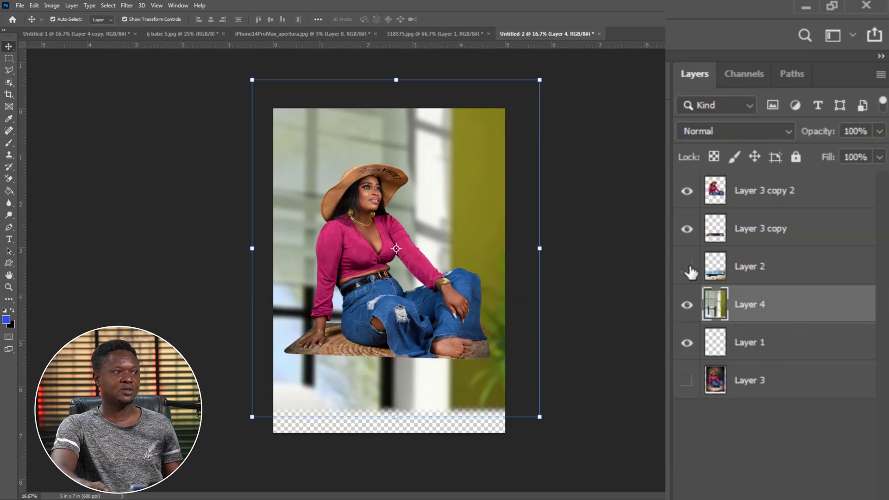
pyautogui.click(687, 267)
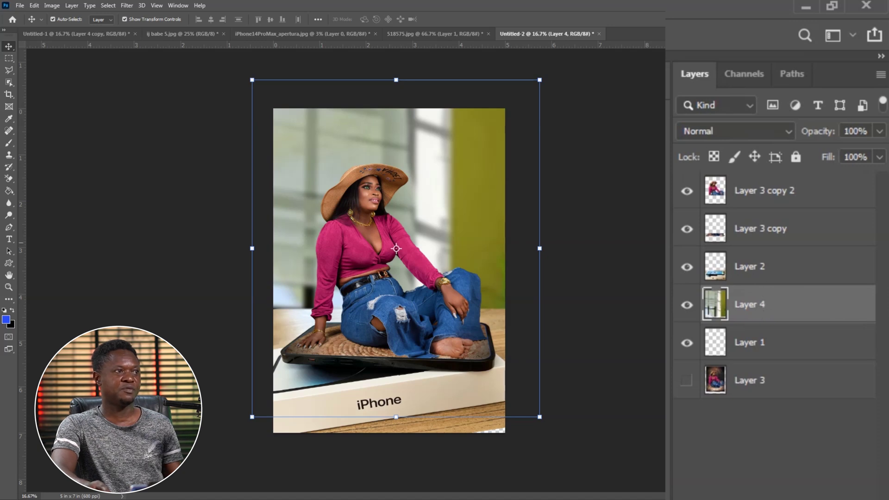
pyautogui.scroll(5, 320, 358)
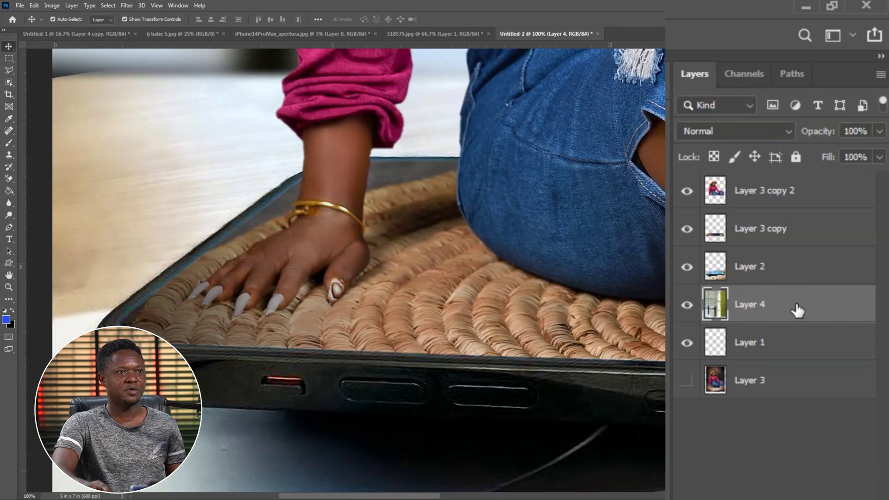
pyautogui.click(772, 271)
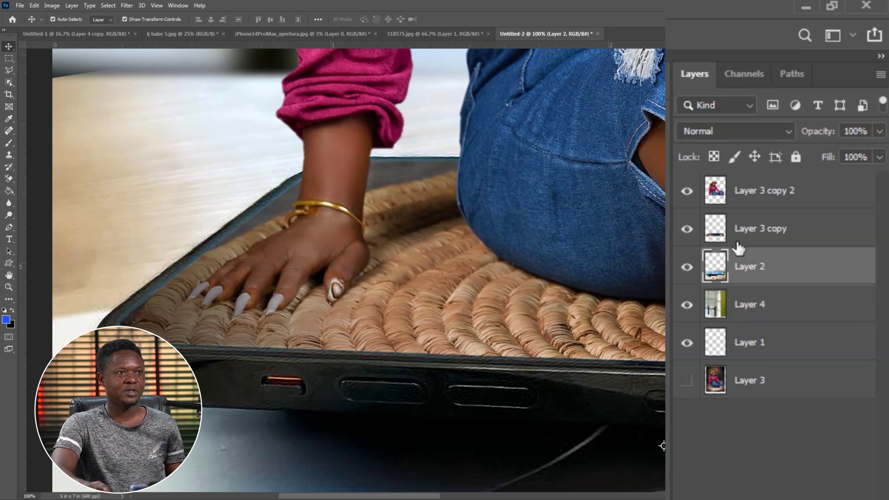
pyautogui.click(687, 192)
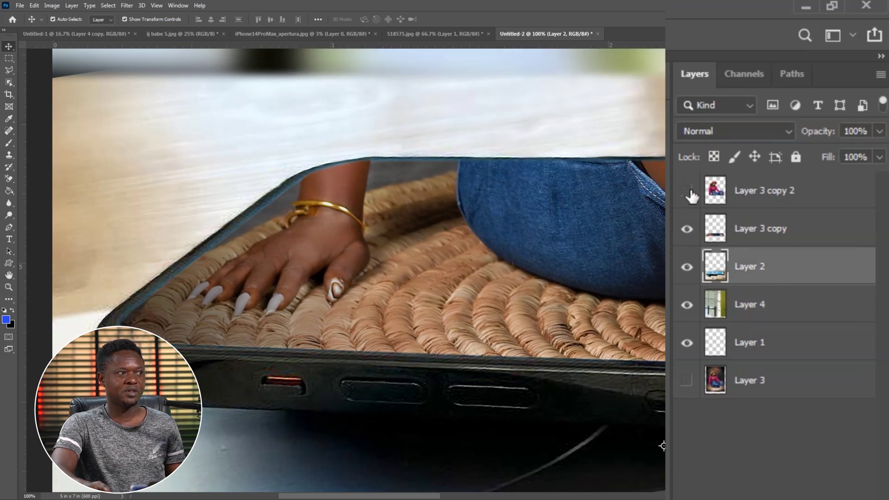
# Hide the hand layer, zoom in, and lasso-trace the phone's dark pill-shaped notch
pyautogui.click(687, 230)
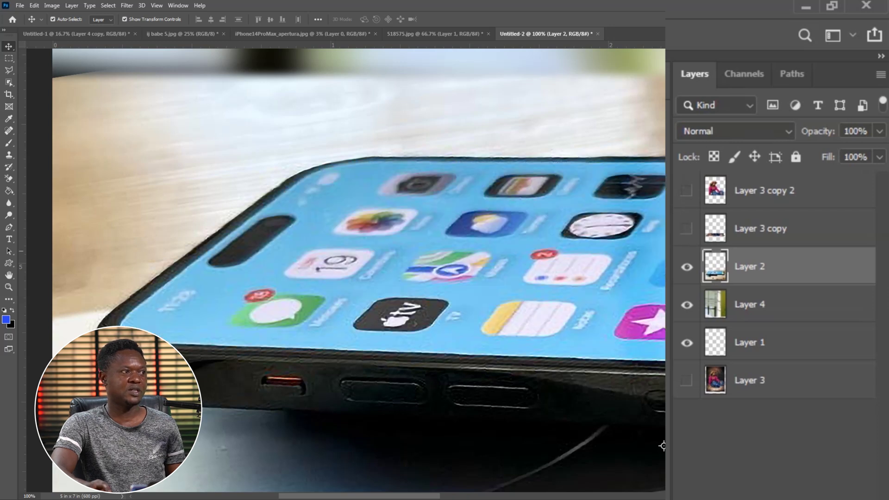
pyautogui.scroll(3, 397, 288)
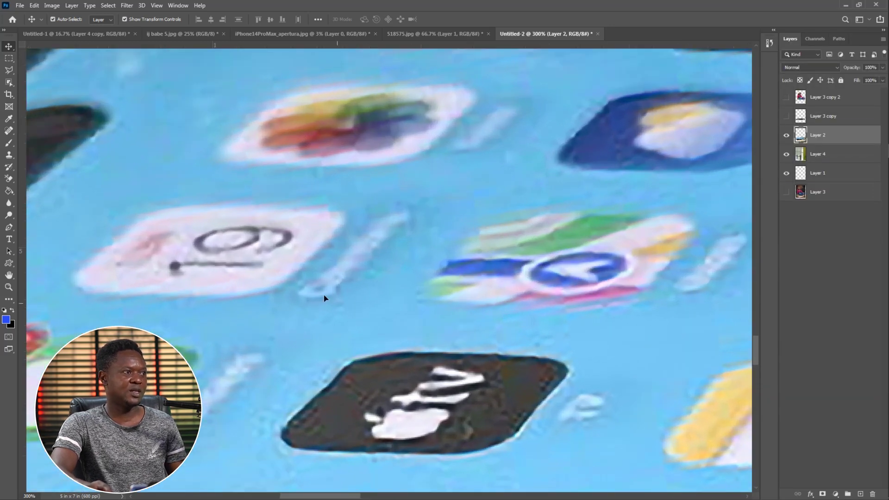
pyautogui.moveTo(323, 298); pyautogui.dragTo(500, 271)
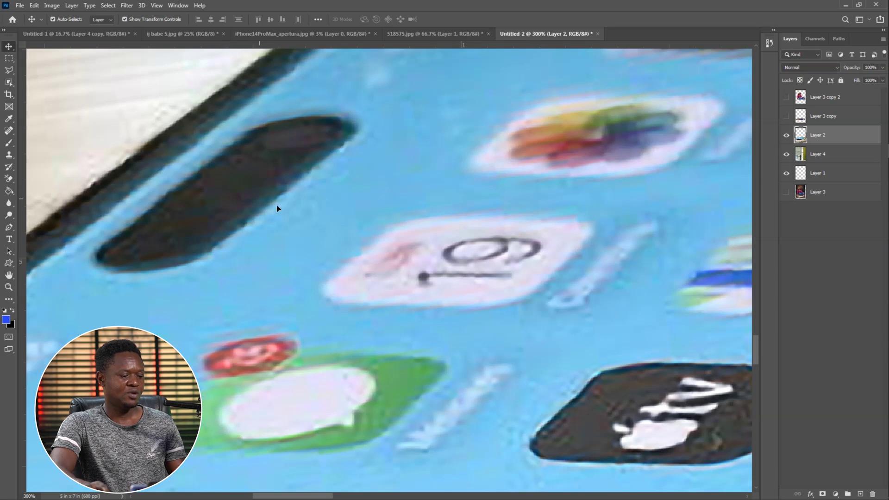
pyautogui.press('l')
pyautogui.moveTo(355, 126)
pyautogui.mouseDown()
pyautogui.moveTo(262, 120)
pyautogui.moveTo(280, 121)
pyautogui.moveTo(211, 180)
pyautogui.moveTo(137, 211)
pyautogui.moveTo(103, 248)
pyautogui.mouseUp()
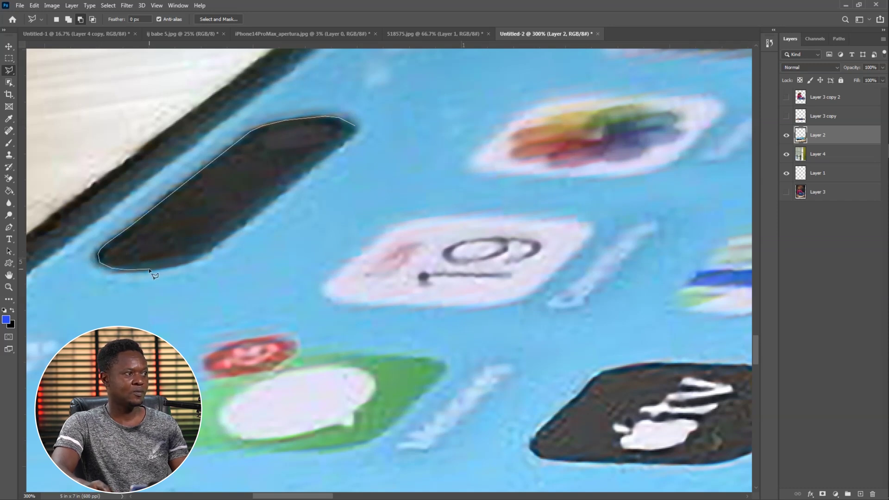
pyautogui.moveTo(204, 254)
pyautogui.mouseDown()
pyautogui.moveTo(280, 206)
pyautogui.moveTo(352, 128)
pyautogui.mouseUp()
# Zoom out, show both woman layers again, and select Layer 3 copy
pyautogui.hotkey('ctrl', '-')
pyautogui.hotkey('ctrl', '-')
pyautogui.hotkey('ctrl', '-')
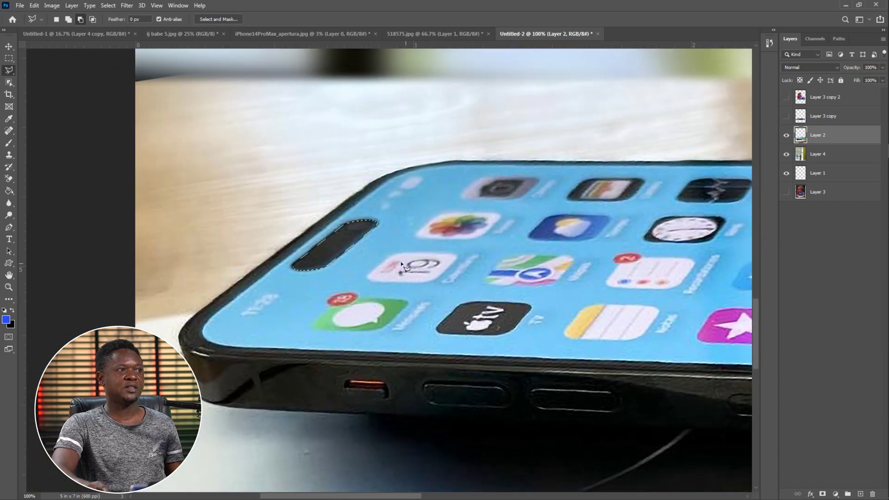
pyautogui.click(786, 116)
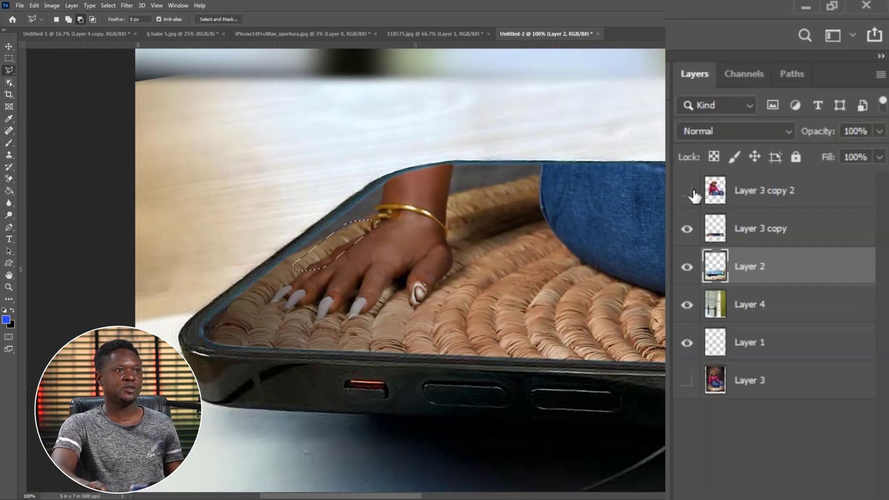
pyautogui.click(687, 191)
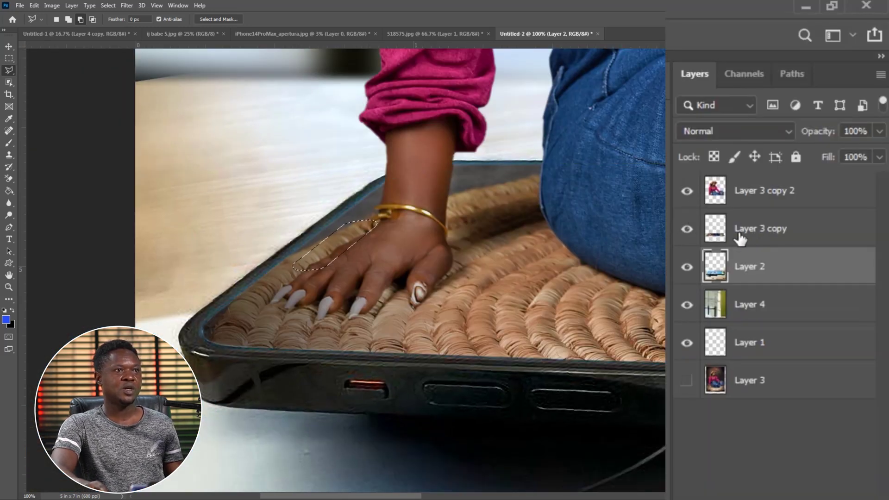
pyautogui.click(779, 231)
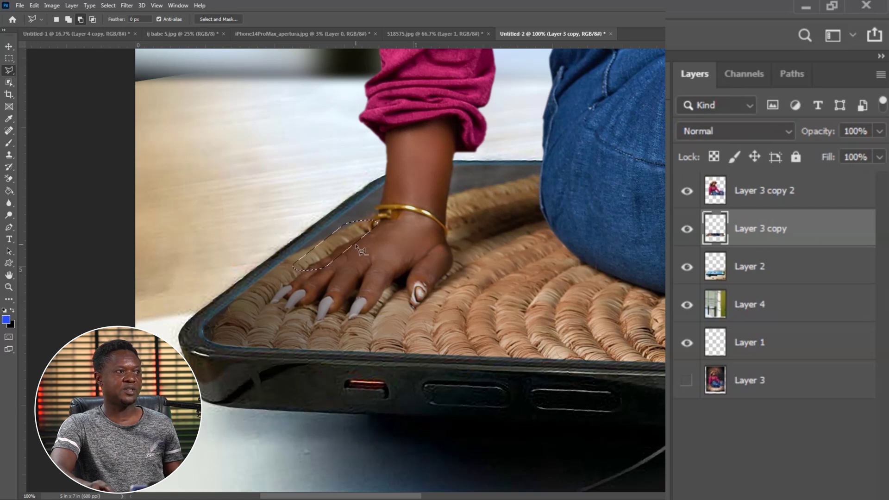
# Feather the notch selection by 2 px, delete it from the hand layer, and zoom out to fit
pyautogui.rightClick(349, 231)
pyautogui.click(348, 131)
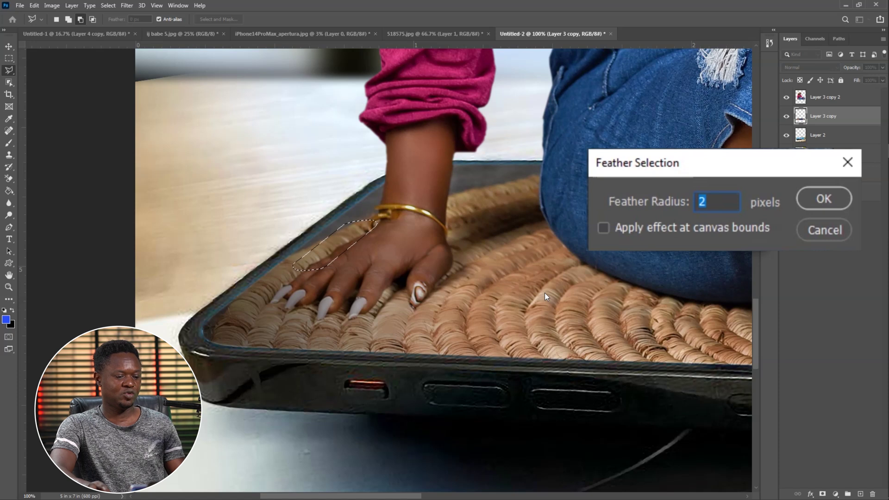
pyautogui.press('Return')
pyautogui.press('Delete')
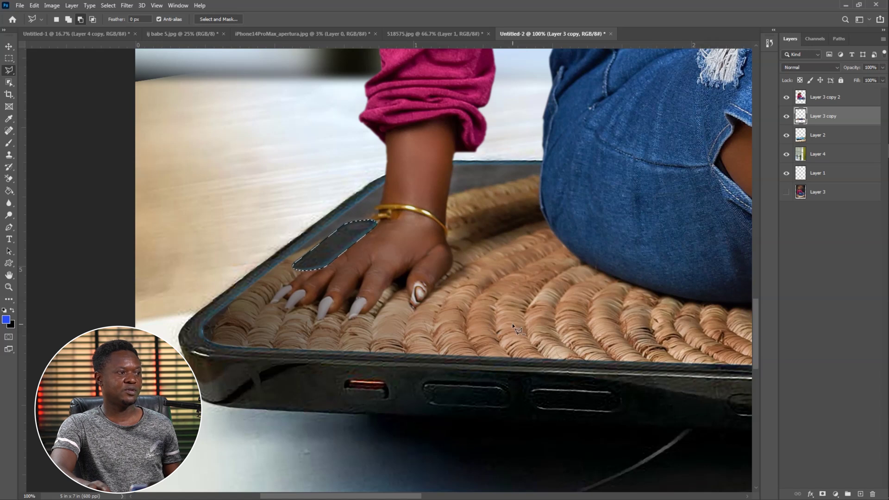
pyautogui.hotkey('ctrl', '-')
pyautogui.hotkey('ctrl', '-')
pyautogui.hotkey('ctrl', '-')
pyautogui.hotkey('ctrl', '-')
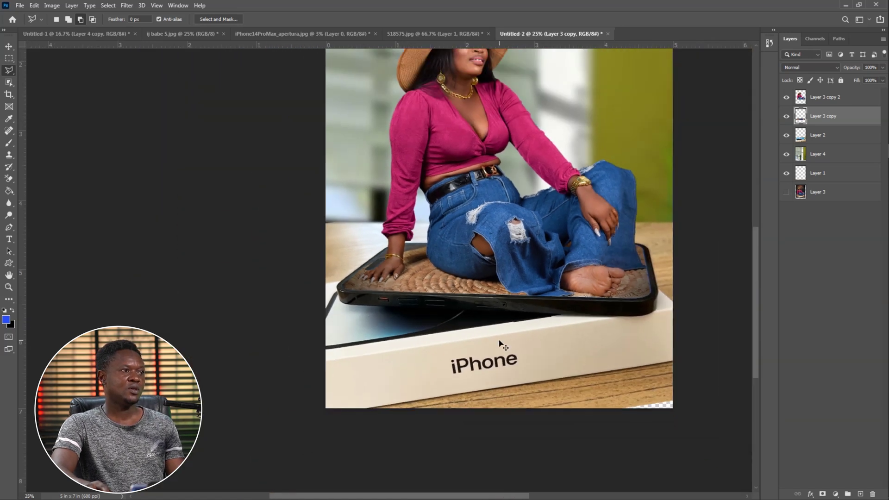
pyautogui.hotkey('ctrl', '-')
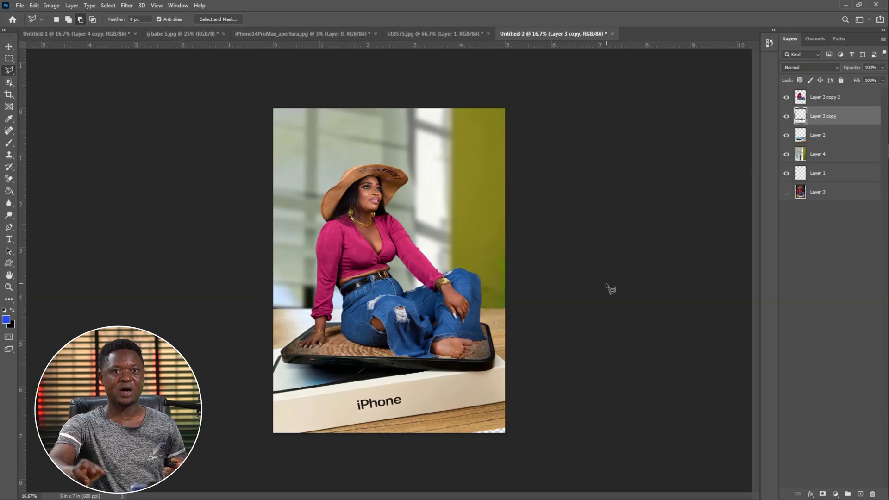
# Add a #274ef6 Solid Color fill layer and move it just above the background photo
pyautogui.click(820, 98)
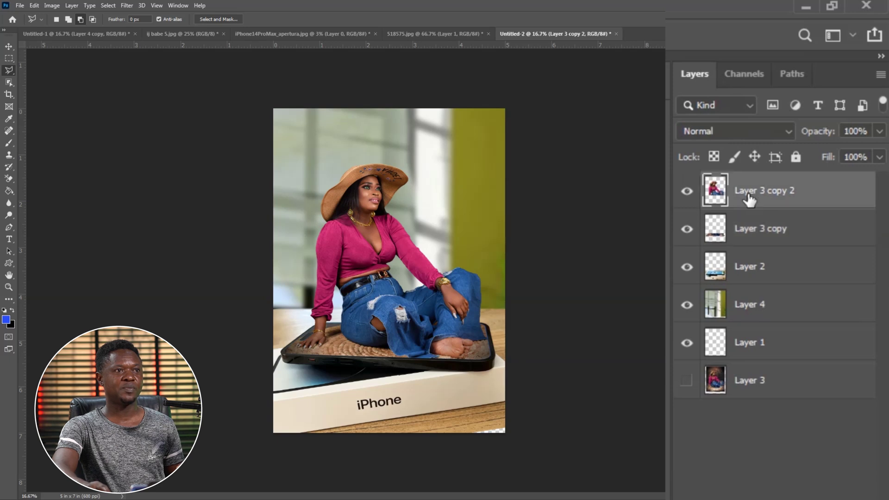
pyautogui.click(836, 494)
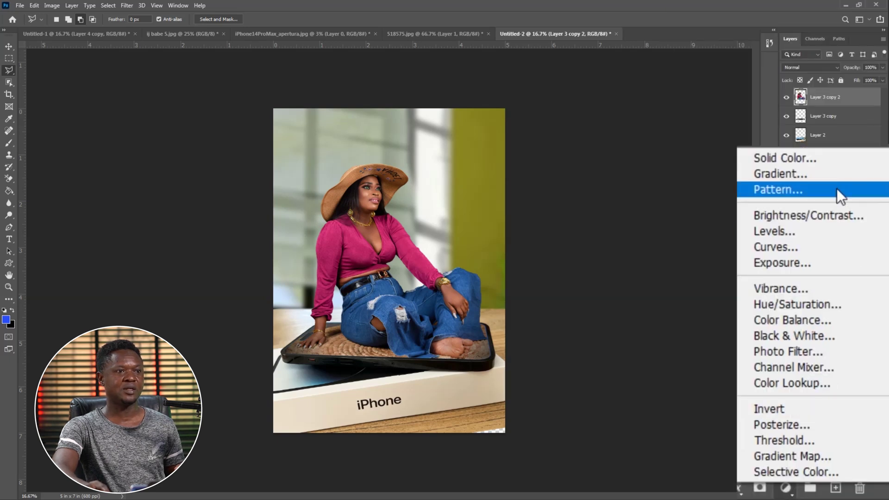
pyautogui.click(810, 154)
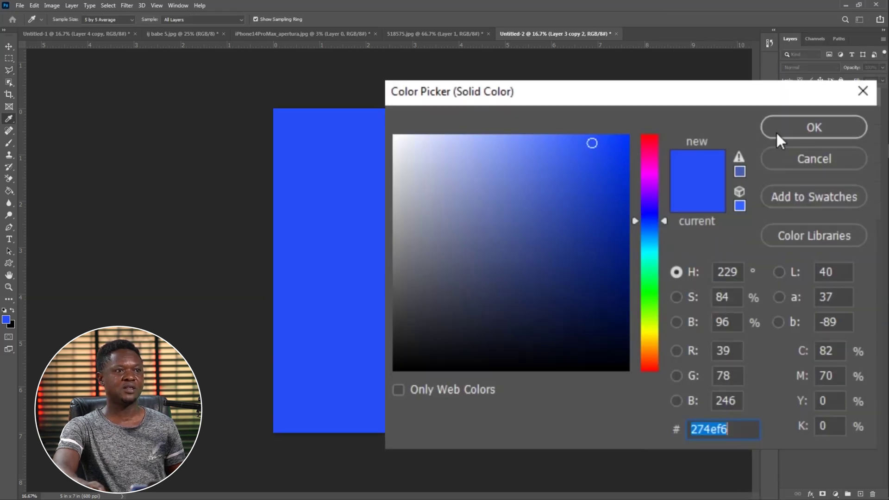
pyautogui.click(809, 126)
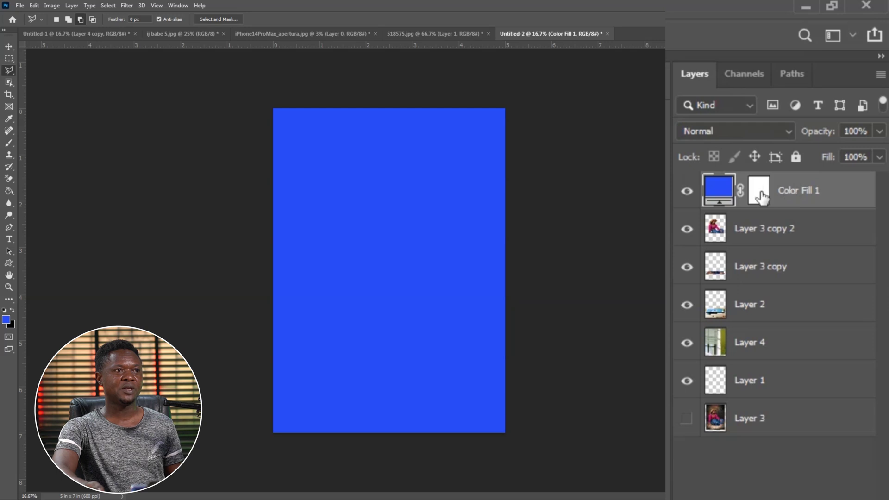
pyautogui.moveTo(794, 190); pyautogui.dragTo(790, 318)
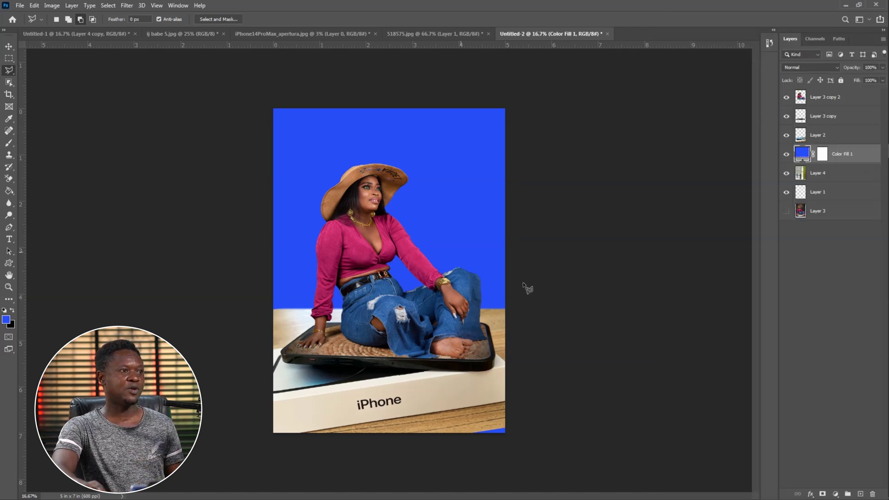
# Trace a beam widening upward from the phone's bottom corners, then move Color Fill 1 to the top
pyautogui.click(491, 358)
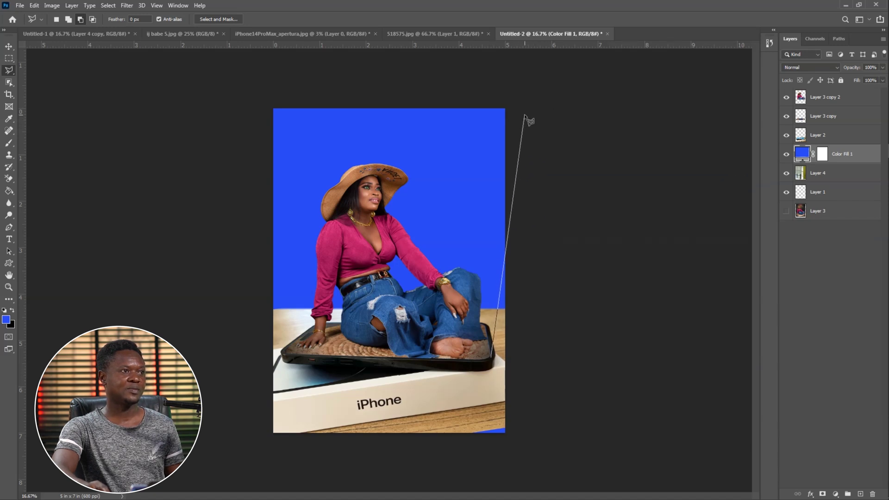
pyautogui.click(526, 92)
pyautogui.click(366, 73)
pyautogui.click(246, 91)
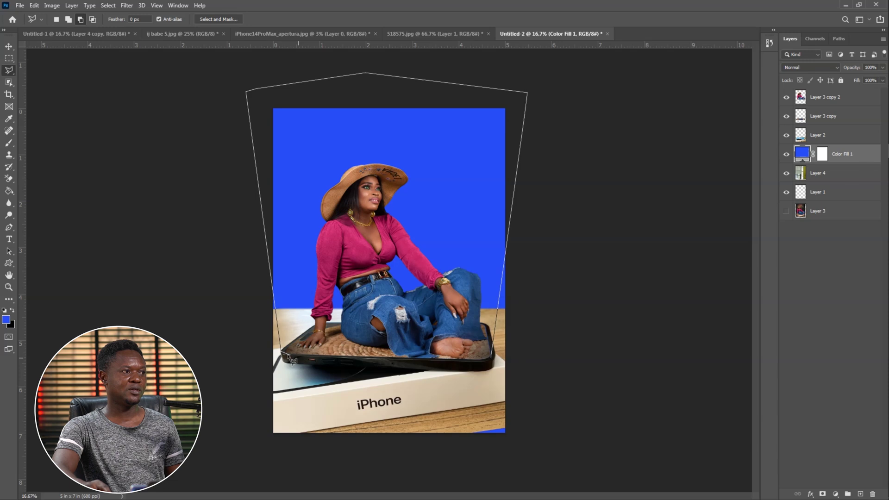
pyautogui.click(283, 358)
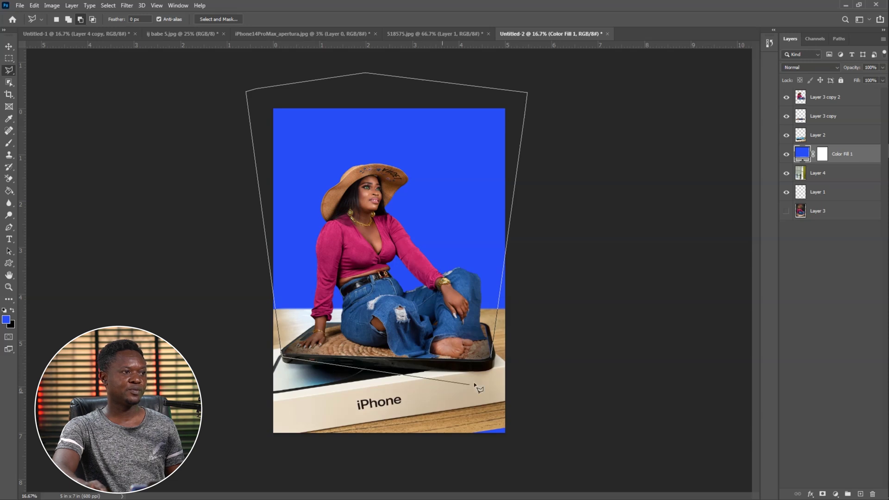
pyautogui.doubleClick(495, 364)
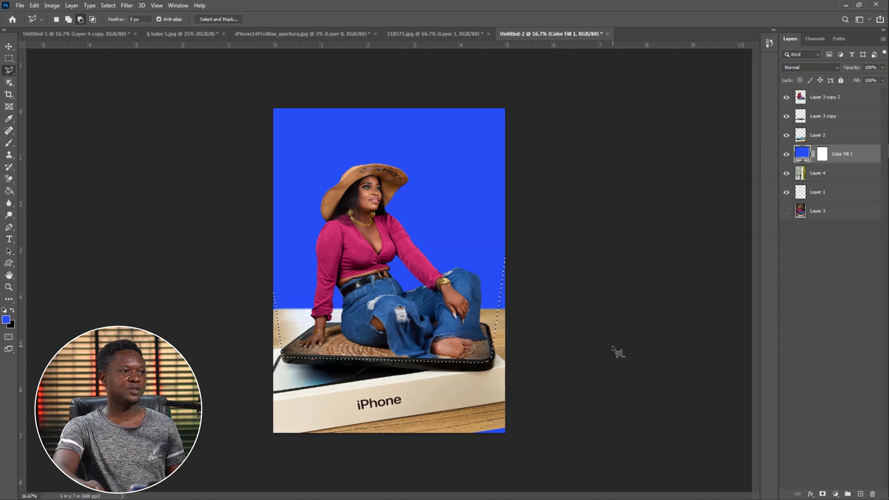
pyautogui.moveTo(788, 283); pyautogui.dragTo(795, 171)
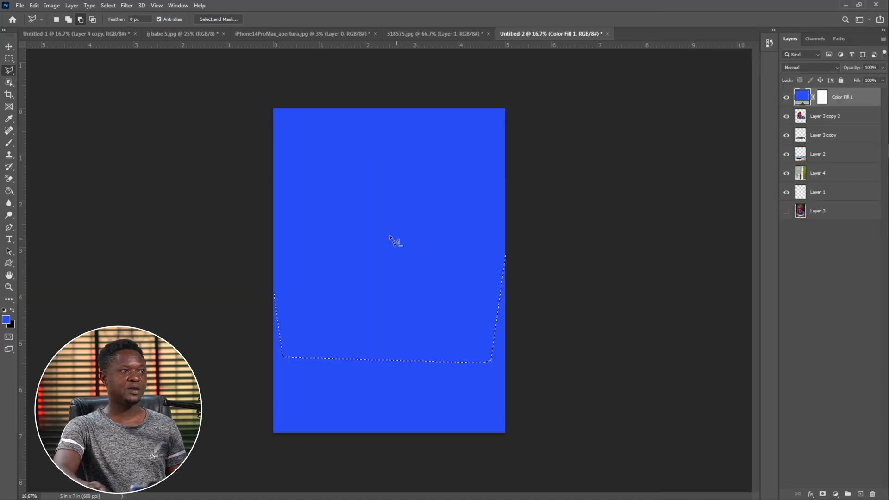
# Invert the beam selection and feather it by 70 px
pyautogui.rightClick(371, 223)
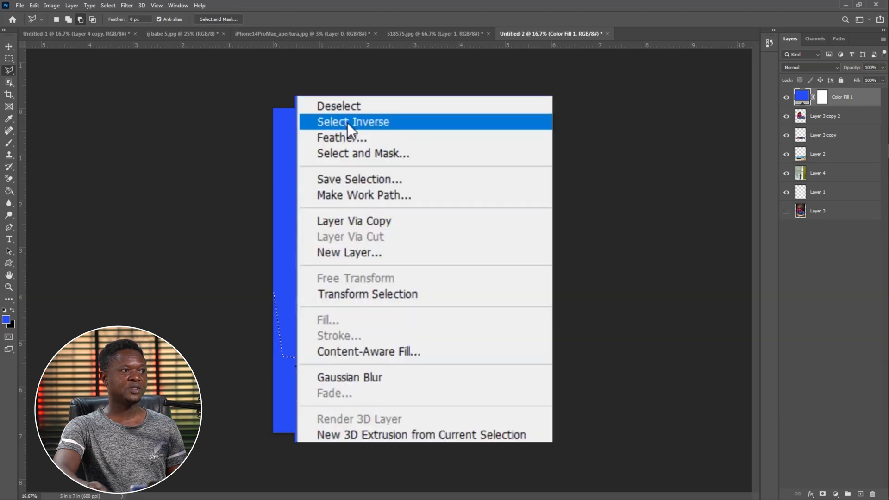
pyautogui.click(384, 238)
pyautogui.rightClick(351, 213)
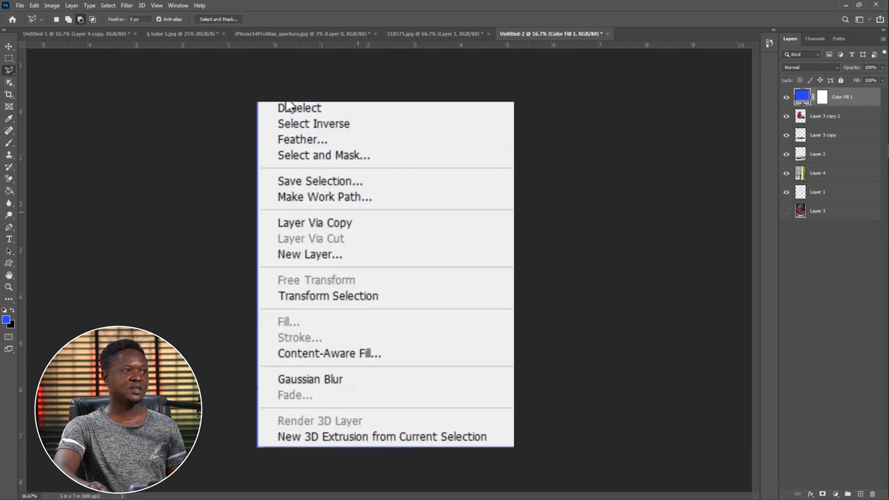
pyautogui.click(313, 143)
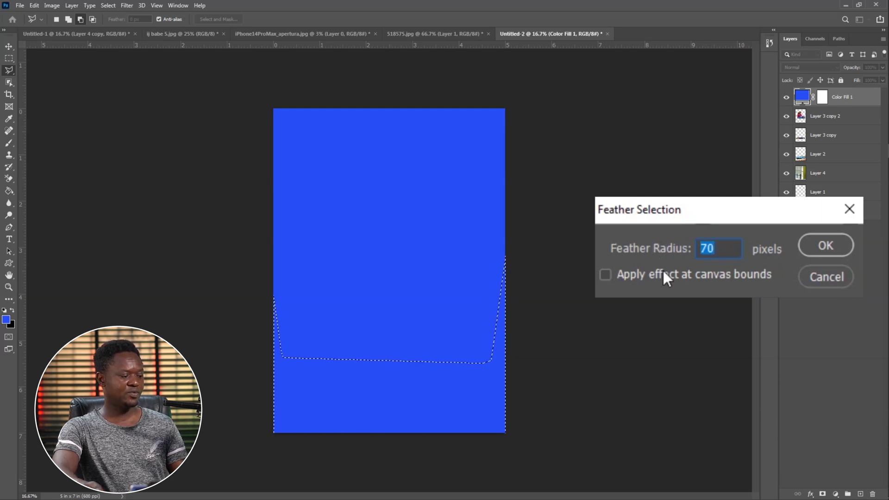
pyautogui.press('Return')
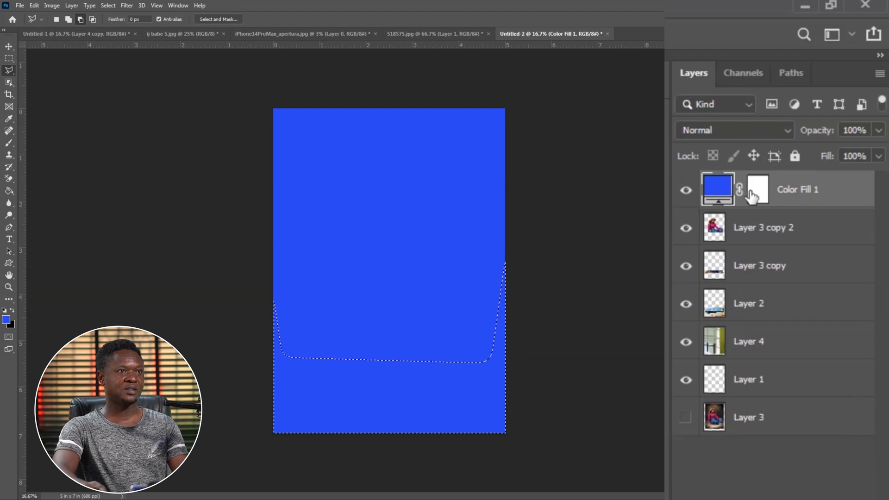
# Clear the feathered selection from the Color Fill 1 mask, revealing the phone and box, then deselect
pyautogui.click(752, 195)
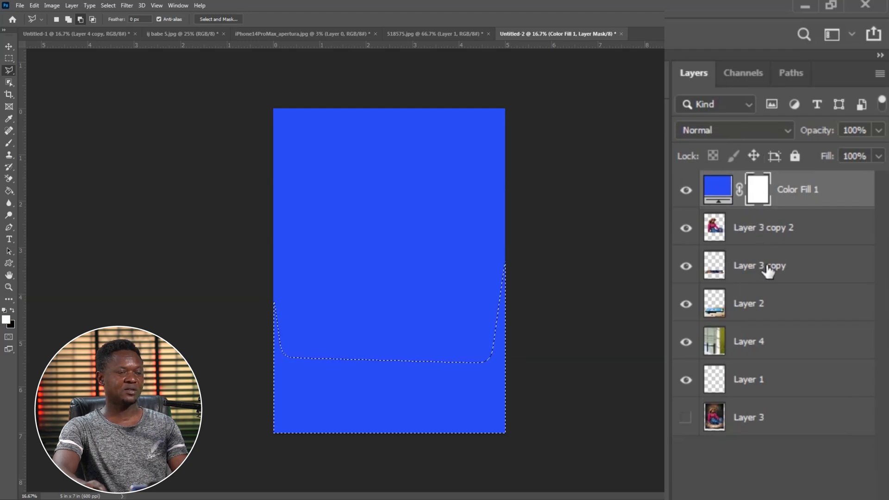
pyautogui.press('Delete')
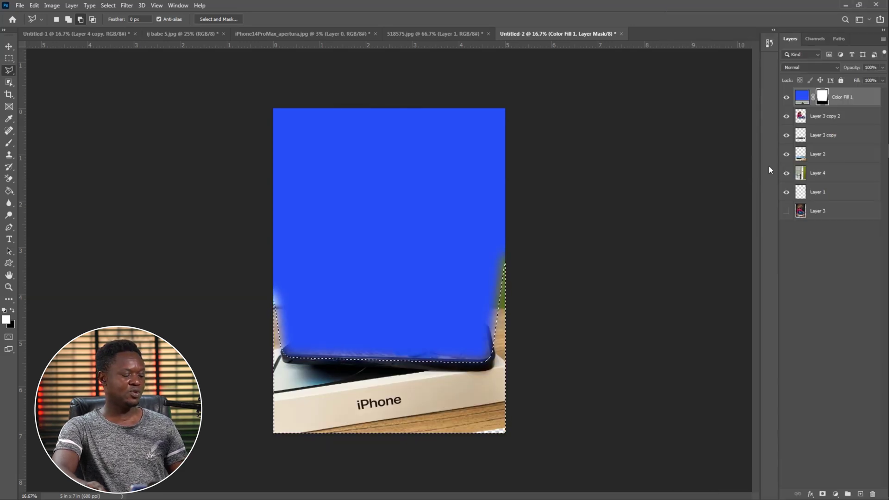
pyautogui.hotkey('ctrl', 'd')
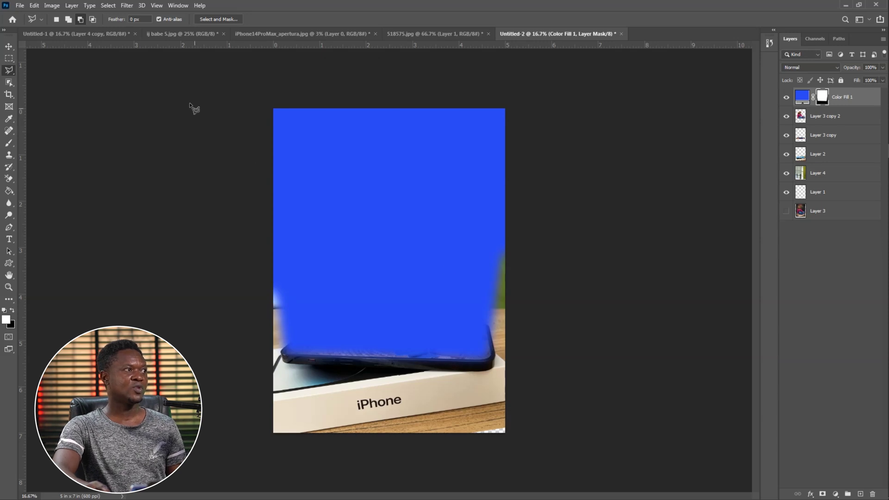
pyautogui.press('v')
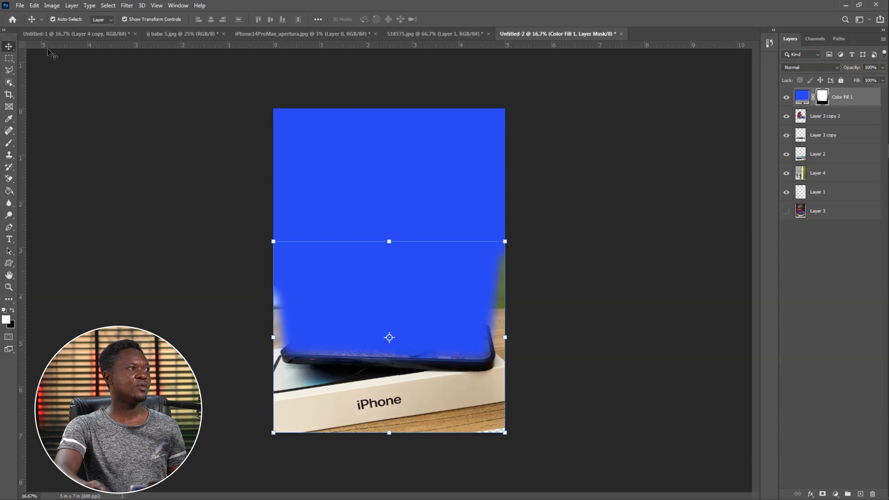
# Marquee the top of the canvas, feather it 400 px, and delete it from the fill mask
pyautogui.click(6, 60)
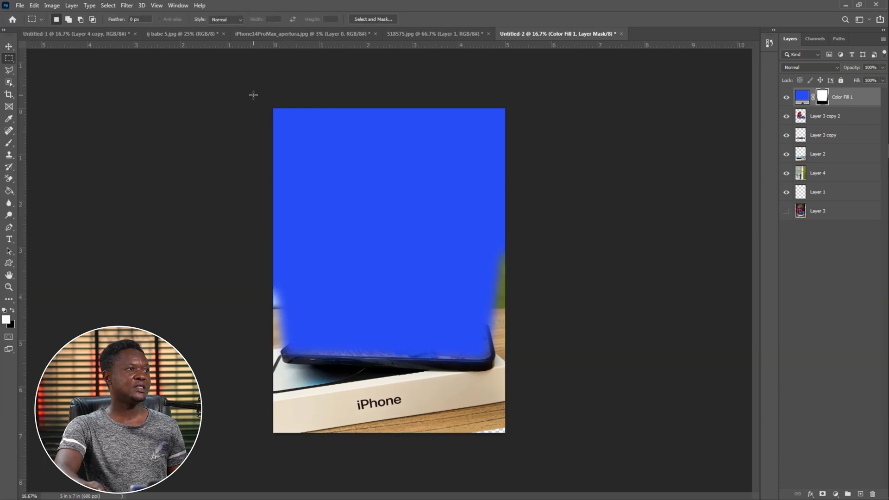
pyautogui.moveTo(273, 109); pyautogui.dragTo(513, 260)
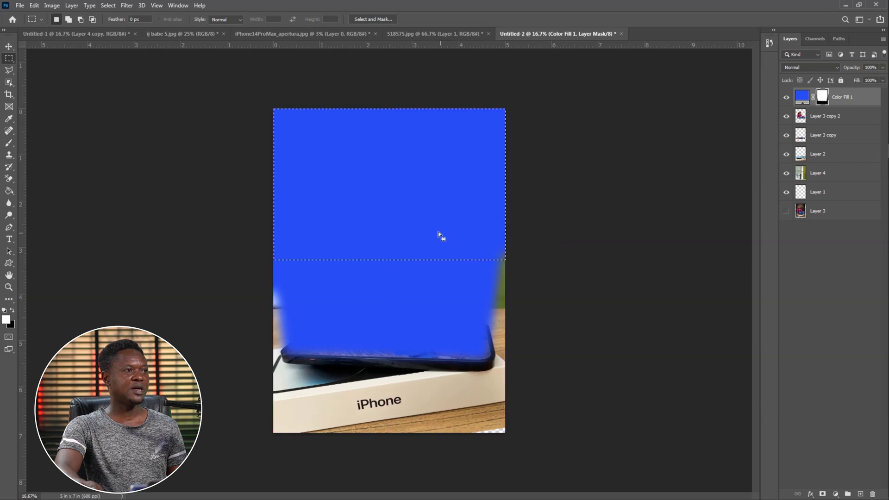
pyautogui.rightClick(375, 180)
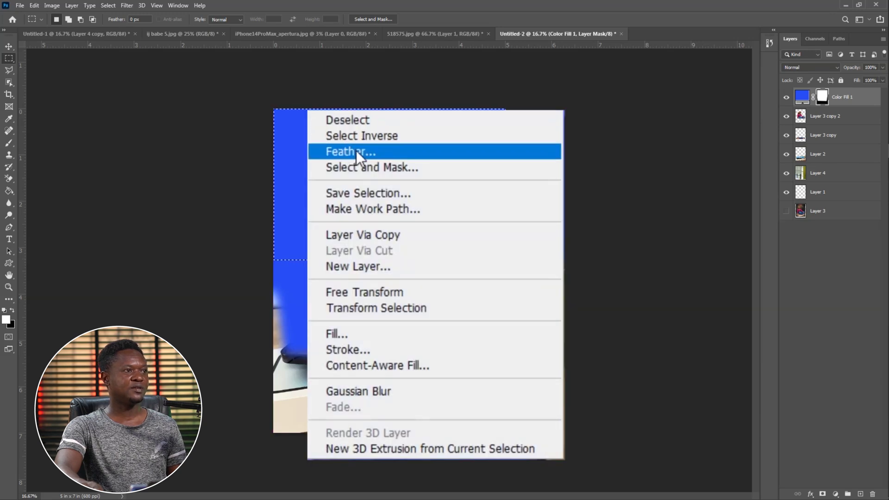
pyautogui.click(356, 151)
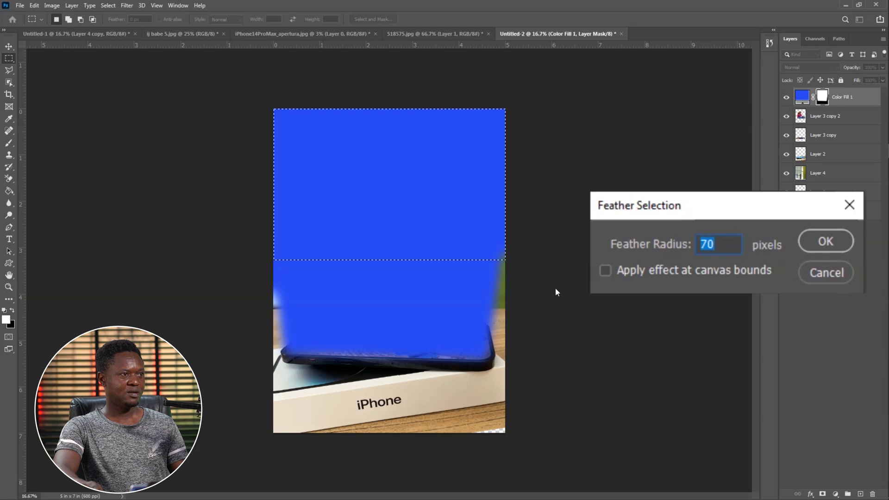
pyautogui.write('400')
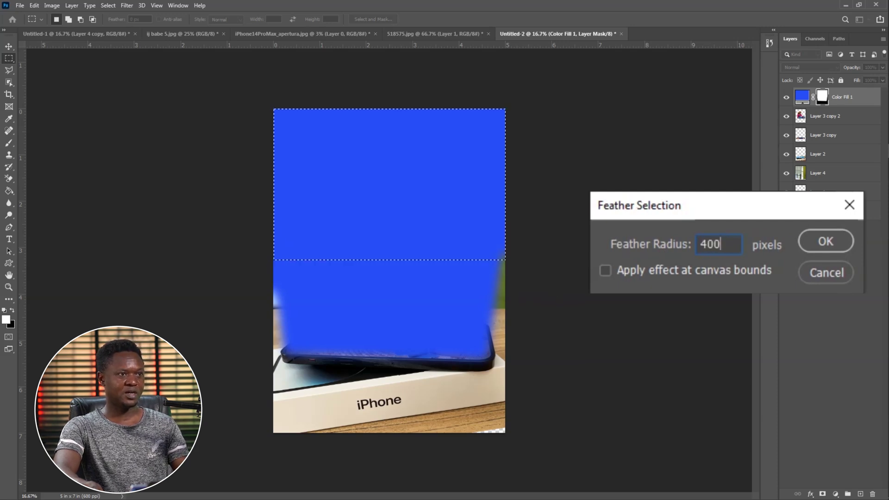
pyautogui.click(834, 244)
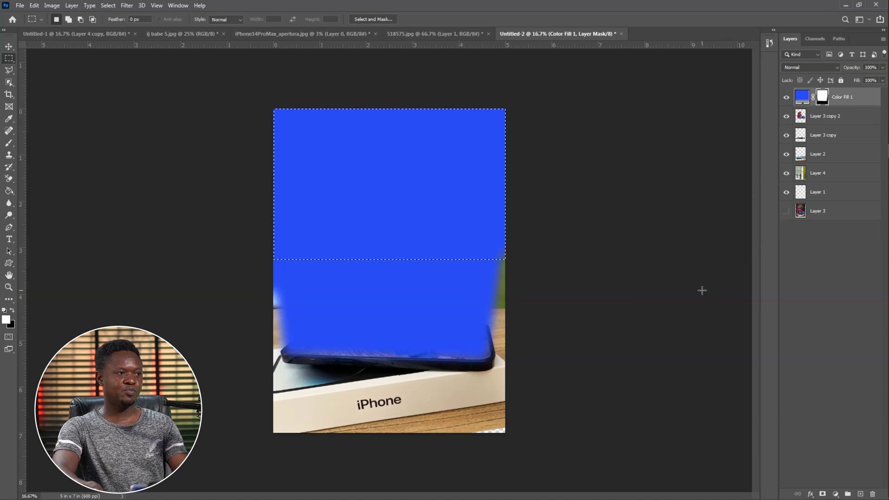
pyautogui.press('Delete')
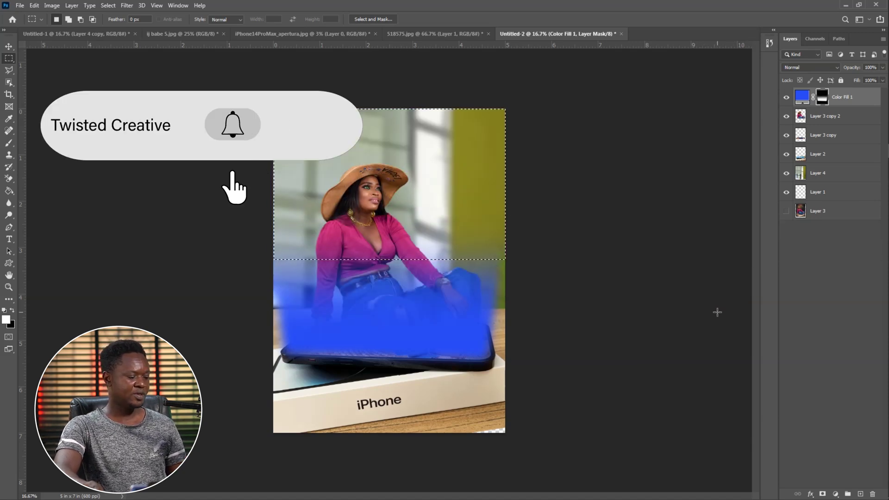
pyautogui.hotkey('ctrl', 'd')
# Lower the Color Fill 1 layer's opacity to 54%
pyautogui.press('v')
pyautogui.click(802, 96)
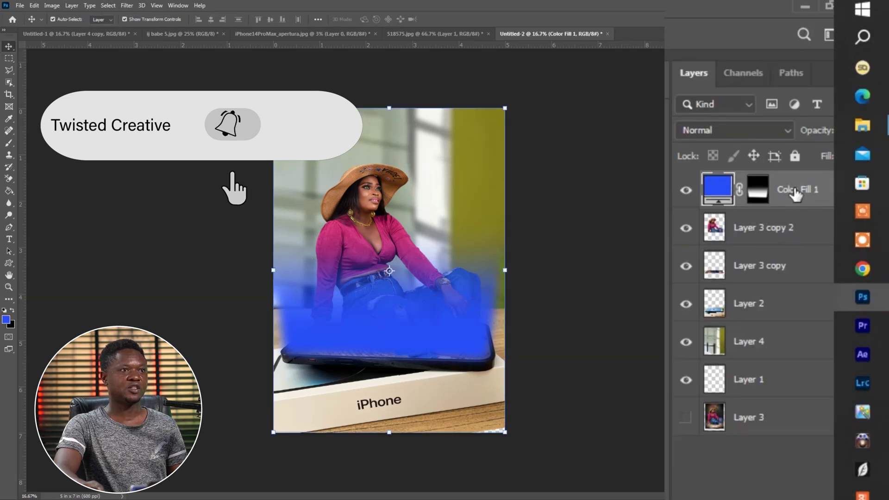
pyautogui.moveTo(822, 137); pyautogui.dragTo(777, 136)
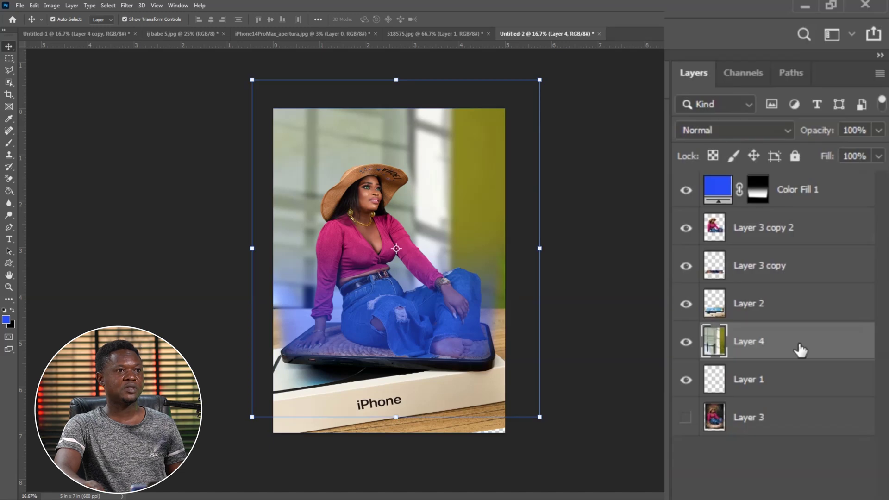
# Darken the background photo with Brightness/Contrast at brightness -121 and contrast 83
pyautogui.click(52, 6)
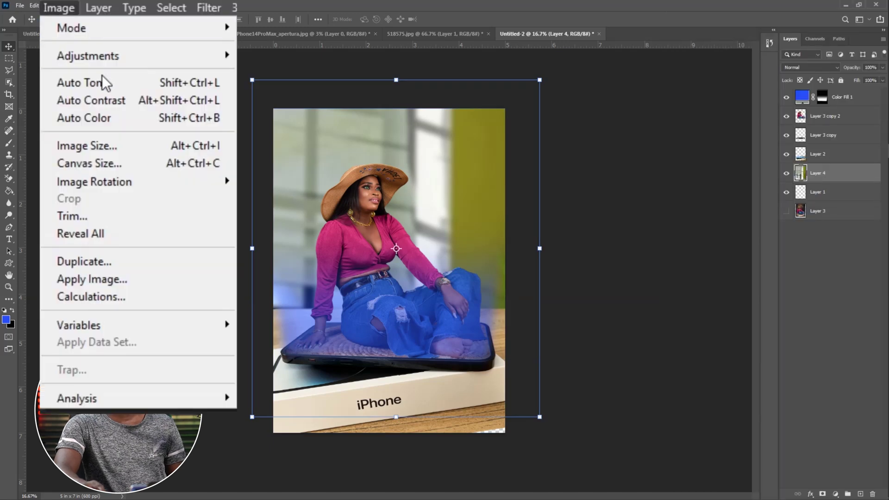
pyautogui.moveTo(100, 57)
pyautogui.click(358, 56)
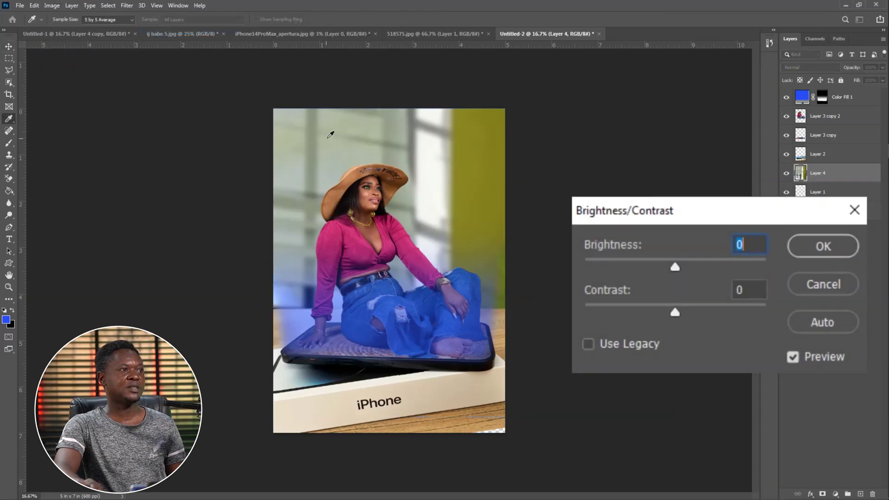
pyautogui.moveTo(625, 260); pyautogui.dragTo(602, 263)
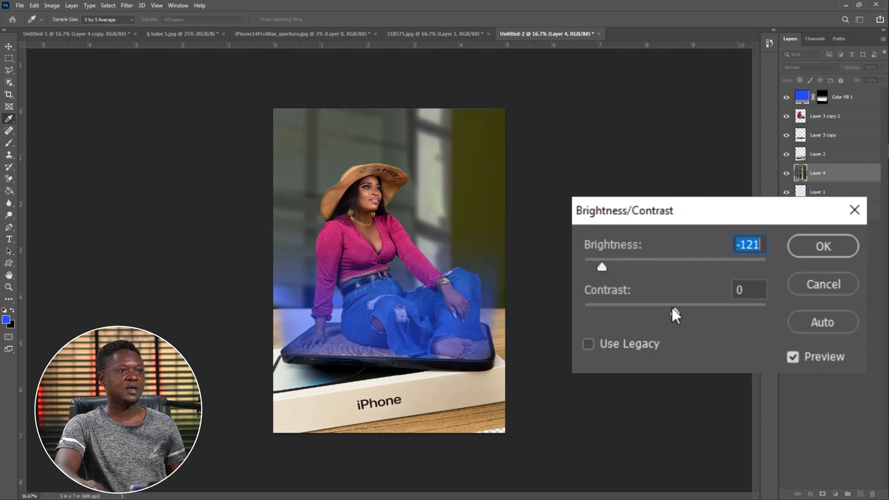
pyautogui.click(750, 305)
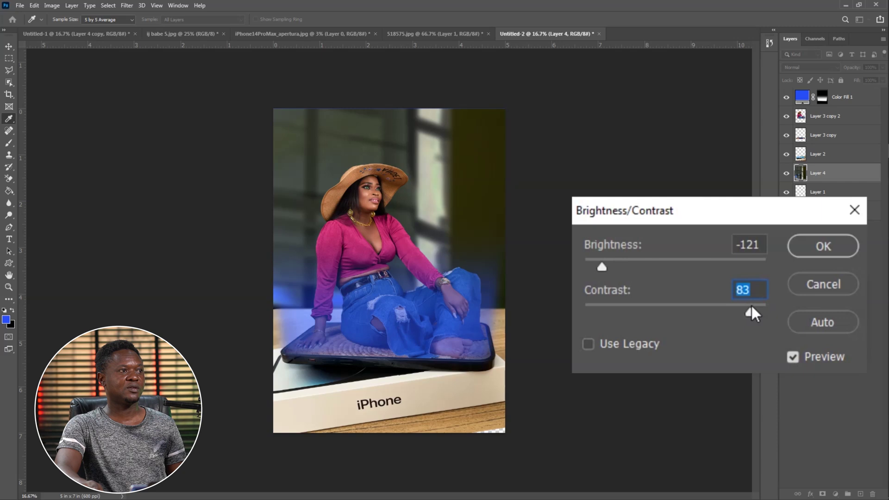
# Apply the Brightness/Contrast change, then compare the scene with Color Fill 1 hidden and shown
pyautogui.click(826, 247)
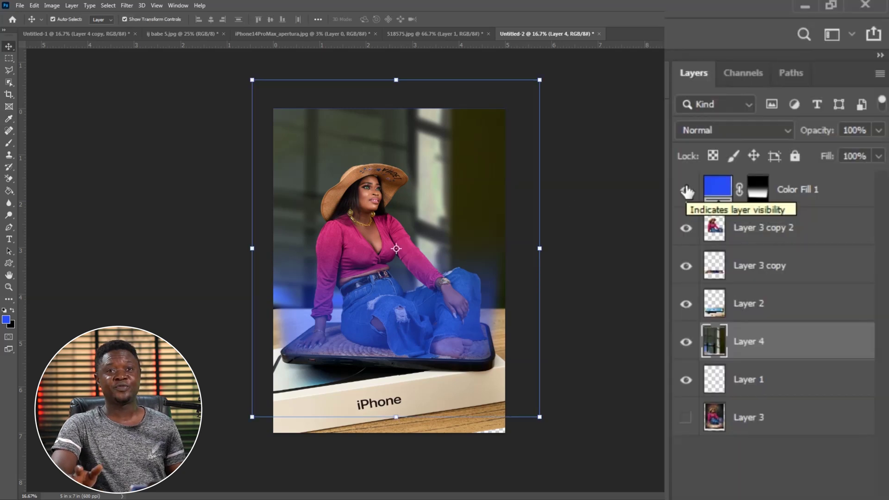
pyautogui.click(687, 190)
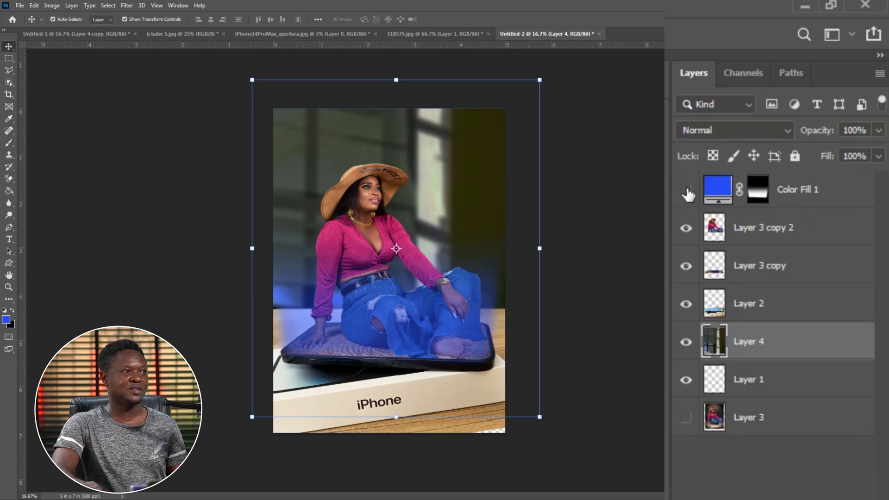
pyautogui.click(687, 191)
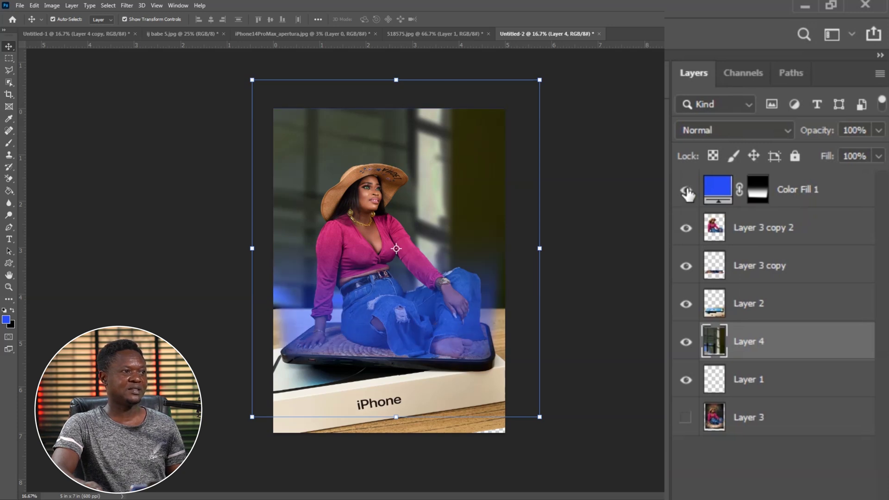
pyautogui.click(687, 191)
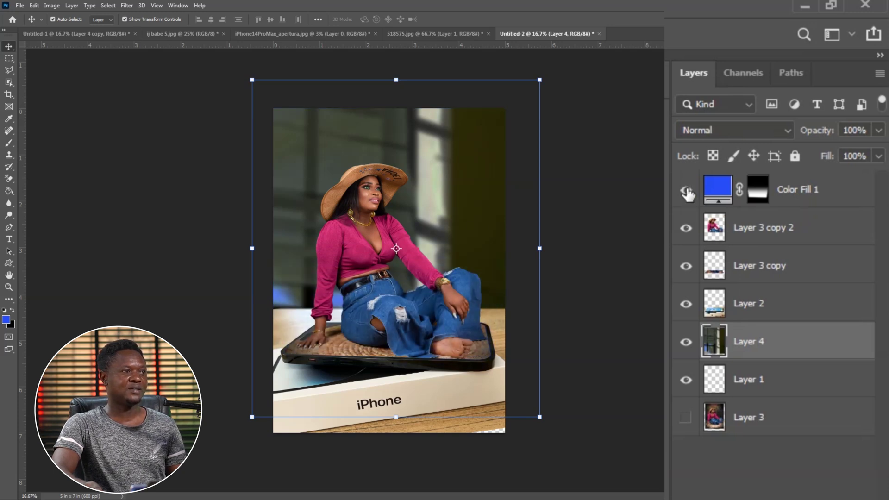
pyautogui.click(686, 190)
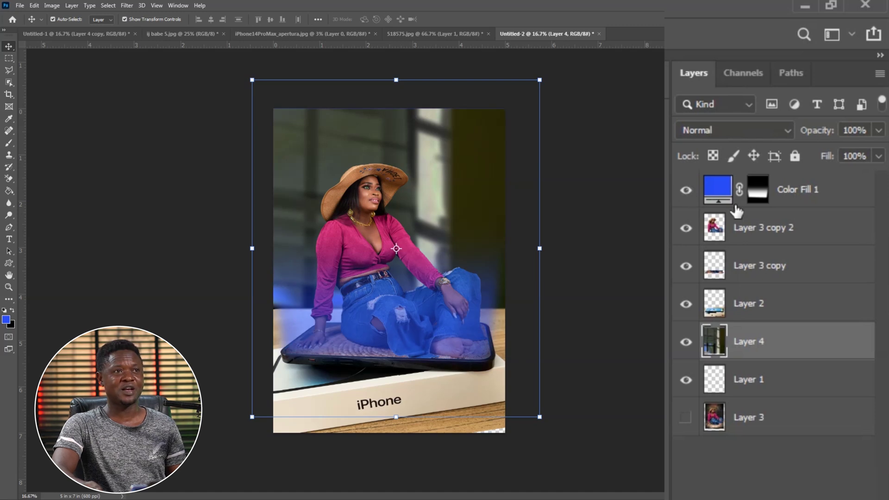
# Set the Color Fill 1 colour to purple #9c27f6
pyautogui.click(720, 190)
pyautogui.doubleClick(719, 189)
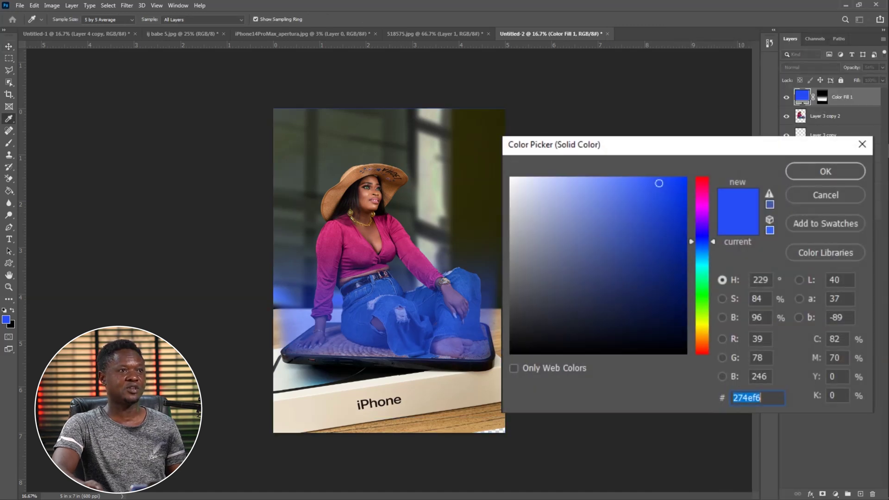
pyautogui.moveTo(712, 250); pyautogui.dragTo(734, 219)
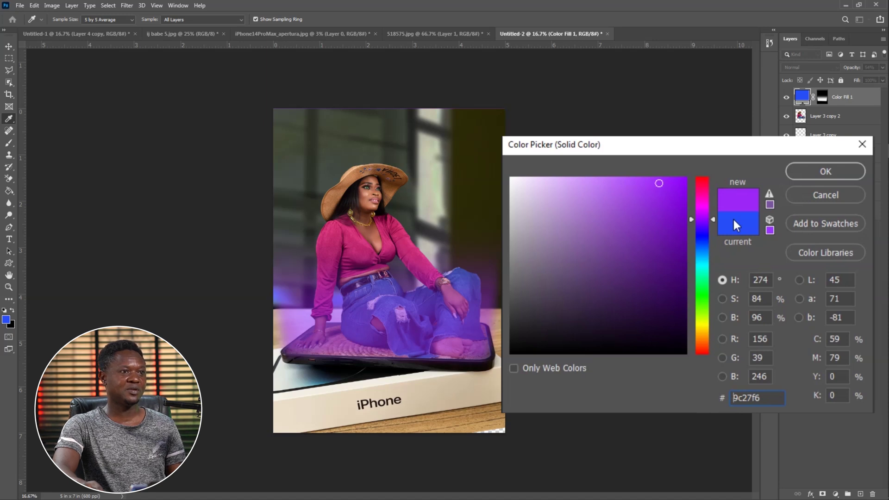
pyautogui.click(827, 171)
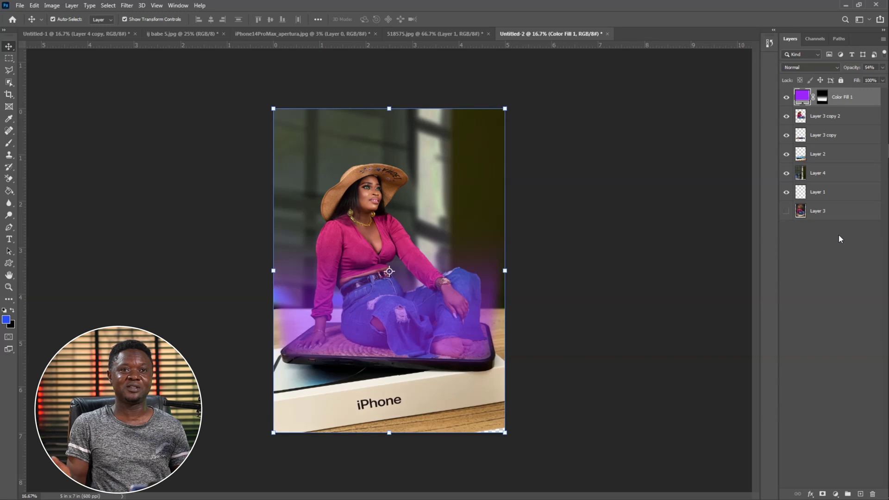
pyautogui.keyDown('alt'); pyautogui.click(787, 211); pyautogui.keyUp('alt')
pyautogui.keyDown('alt'); pyautogui.click(787, 211); pyautogui.keyUp('alt')
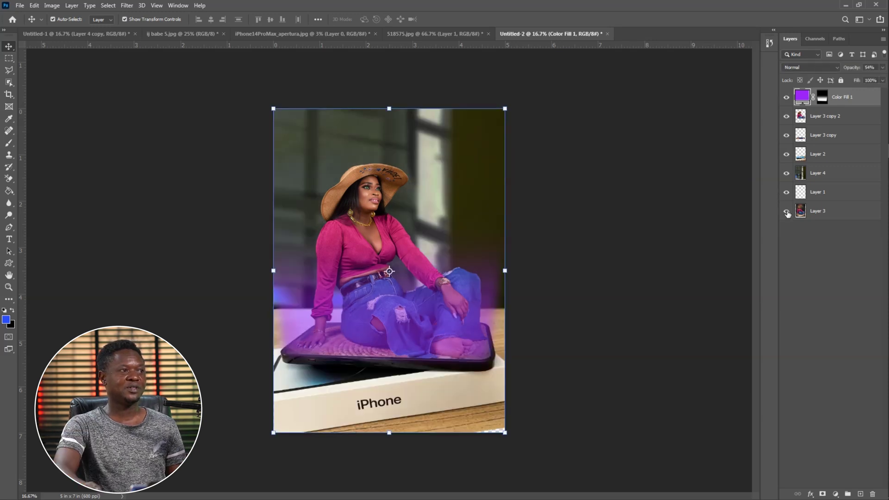
pyautogui.keyDown('alt'); pyautogui.click(786, 212); pyautogui.keyUp('alt')
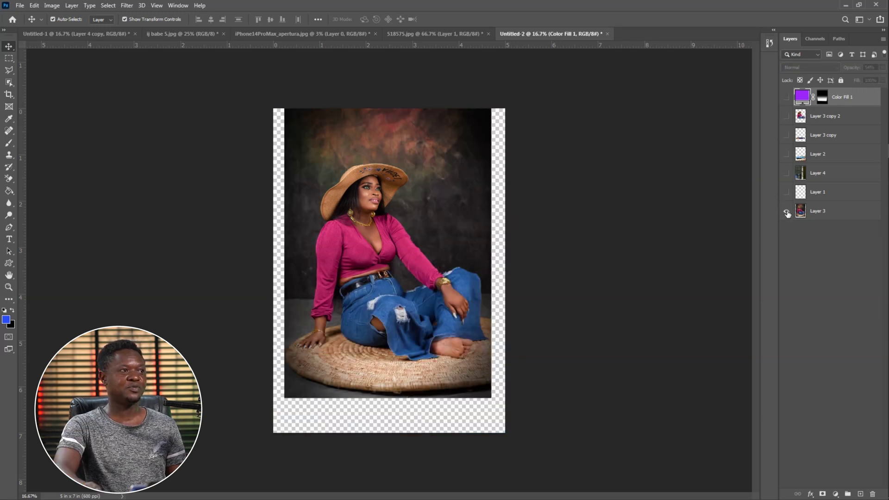
pyautogui.keyDown('alt'); pyautogui.click(786, 212); pyautogui.keyUp('alt')
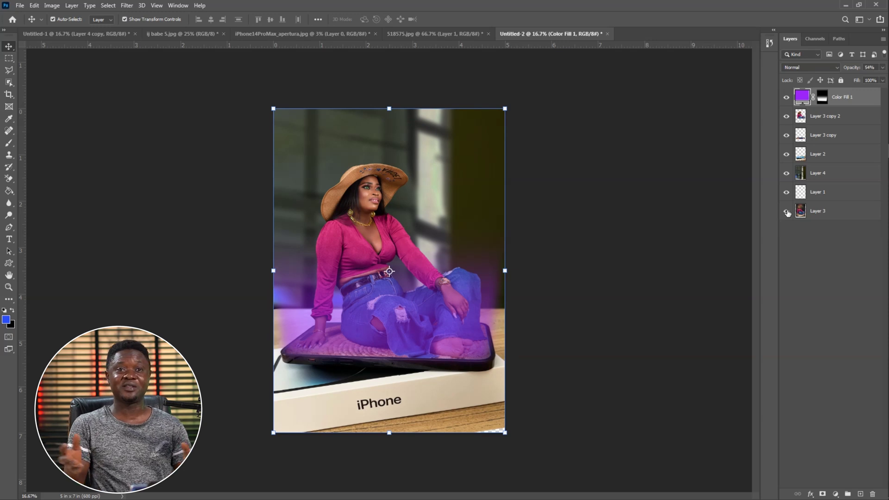